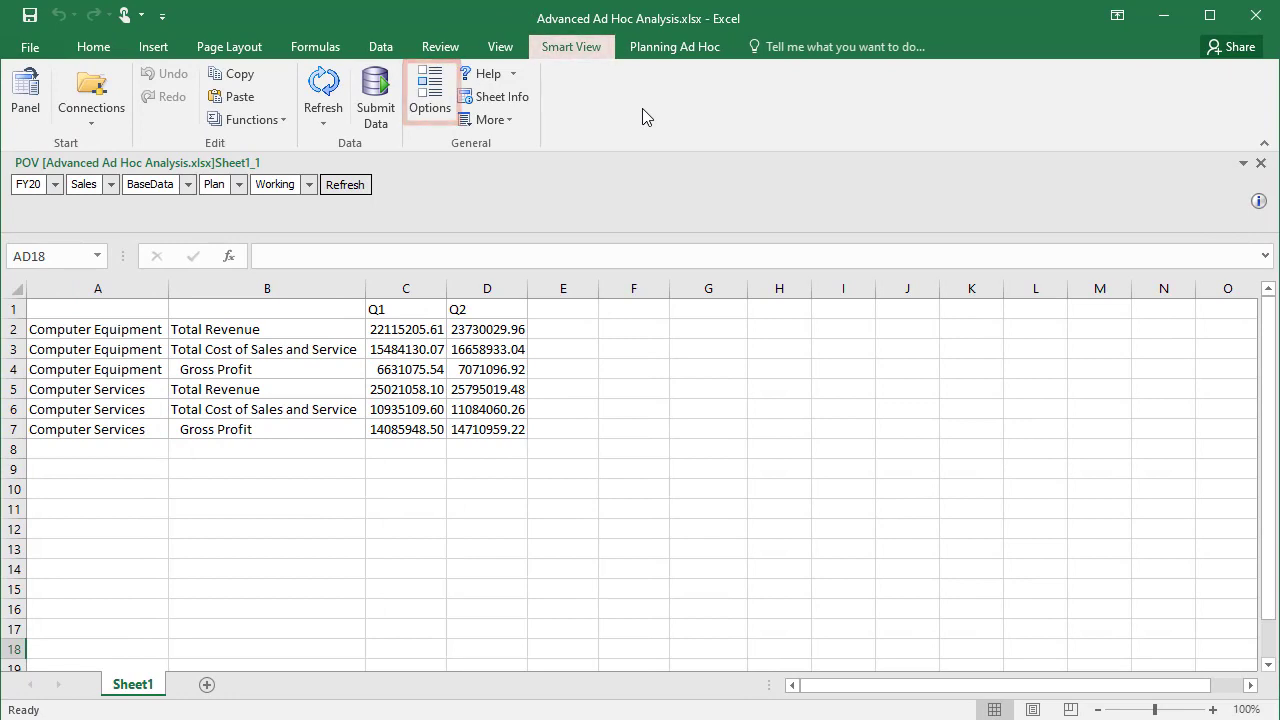
pyautogui.click(430, 100)
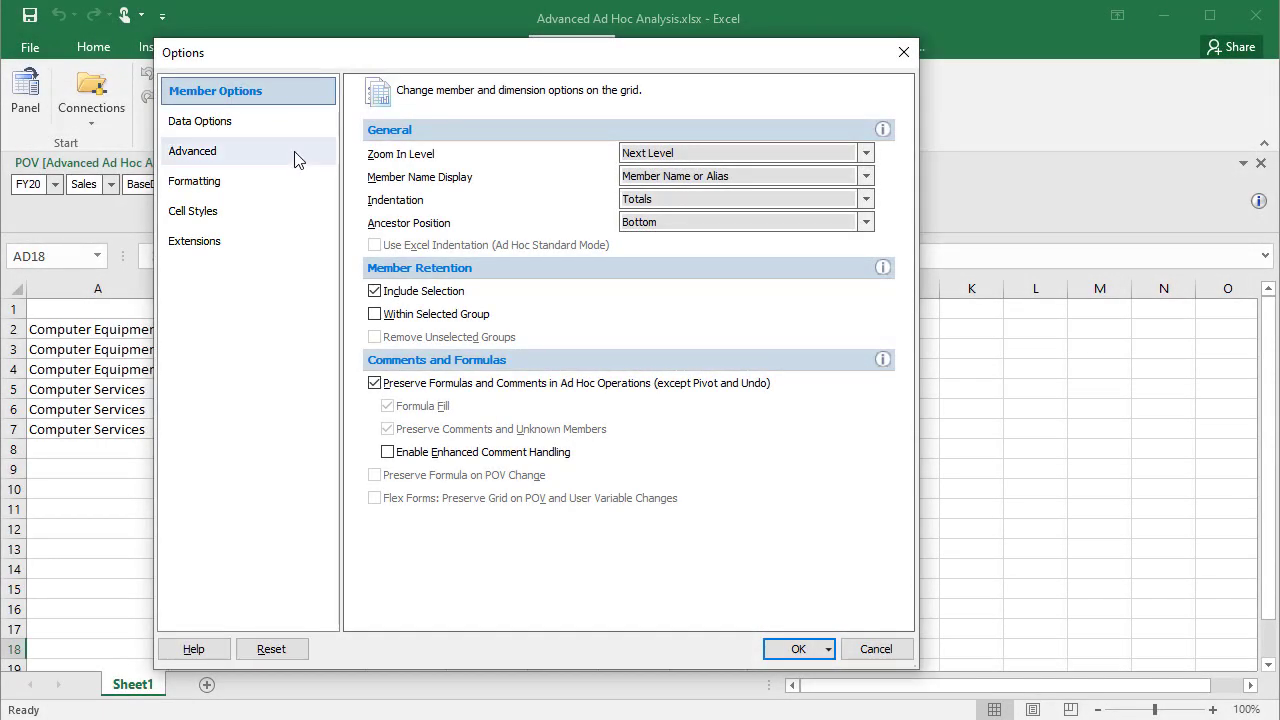
pyautogui.click(297, 160)
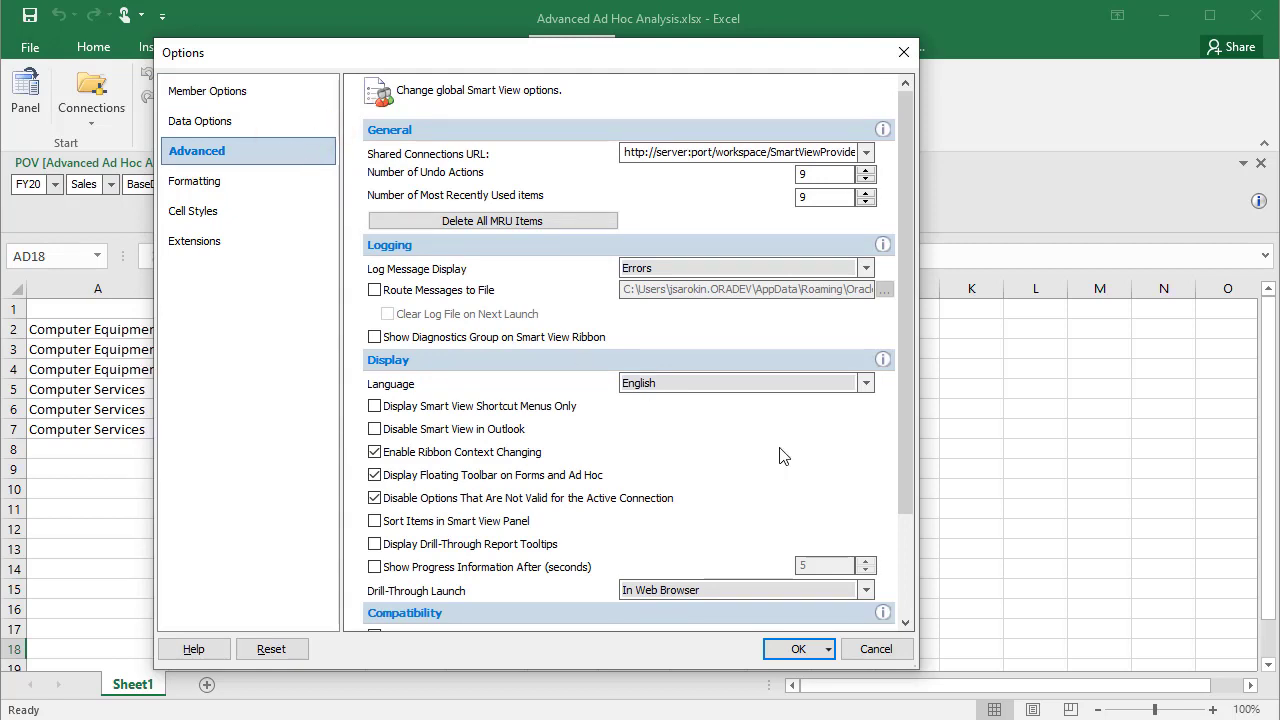
pyautogui.moveTo(904, 478); pyautogui.dragTo(911, 582)
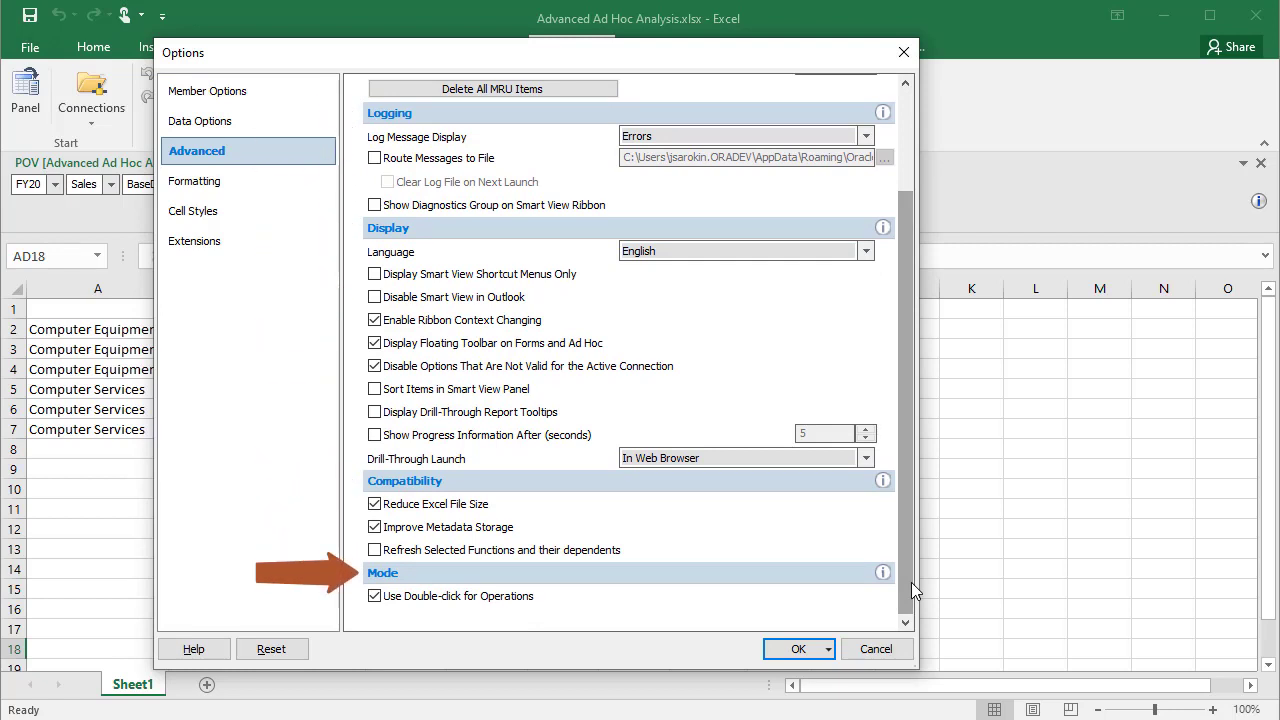
pyautogui.click(299, 241)
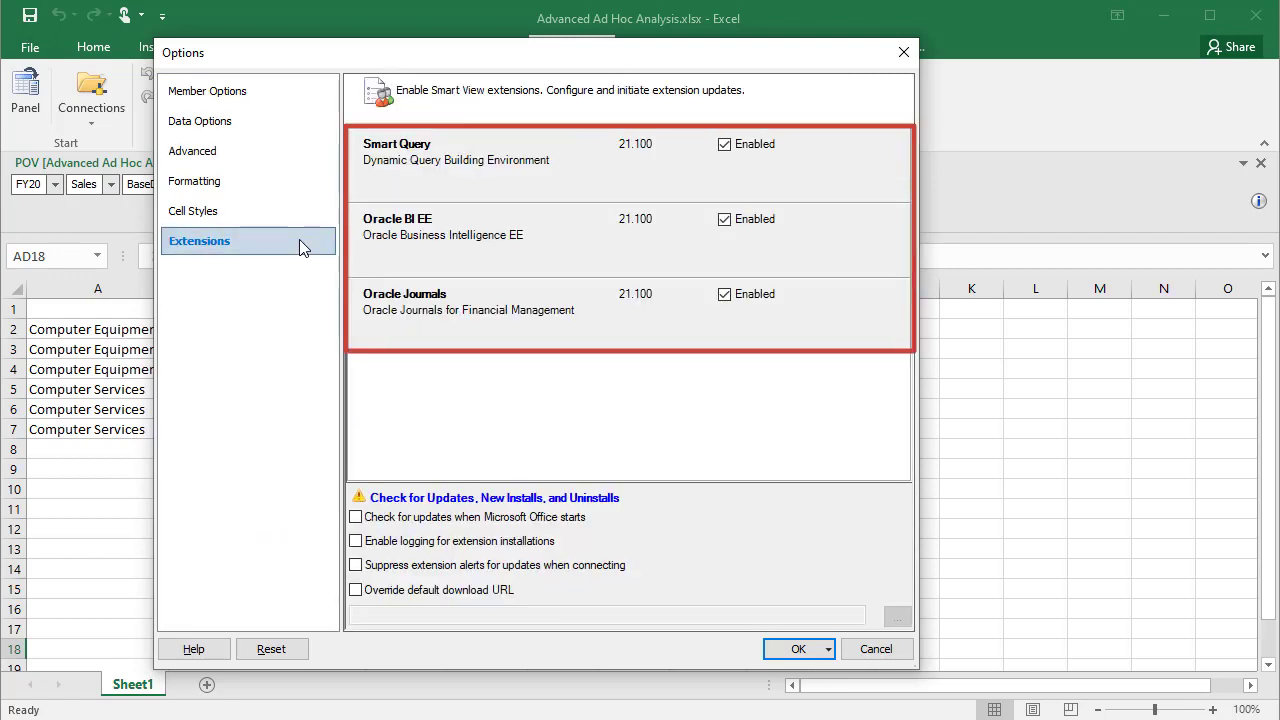
pyautogui.press('alt')
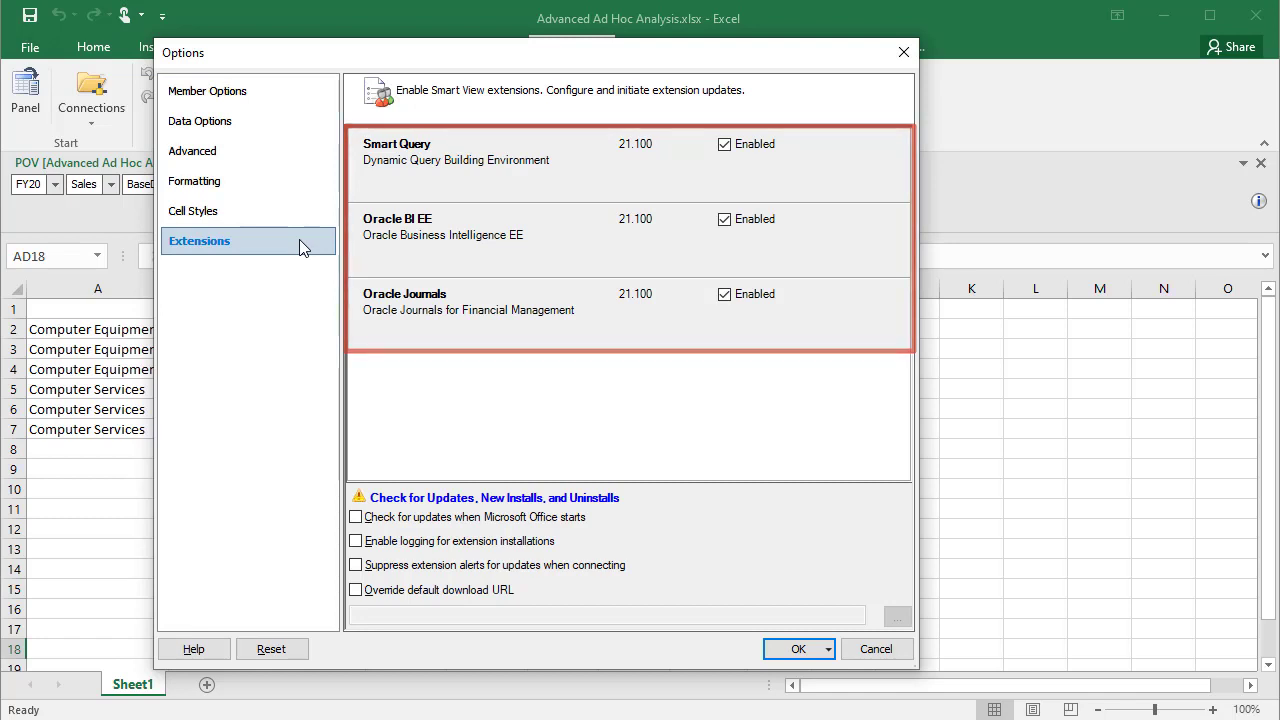
pyautogui.click(289, 106)
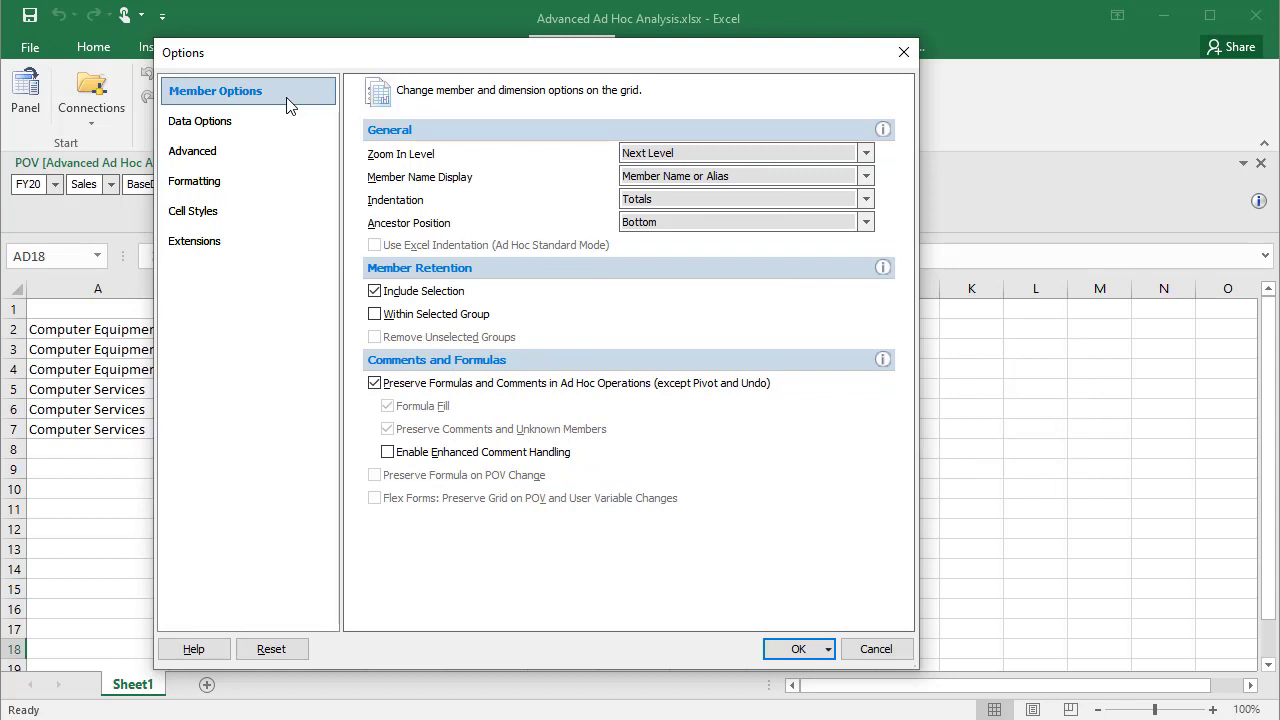
# Change Smart View indentation to Subitems and apply the options.
pyautogui.click(866, 200)
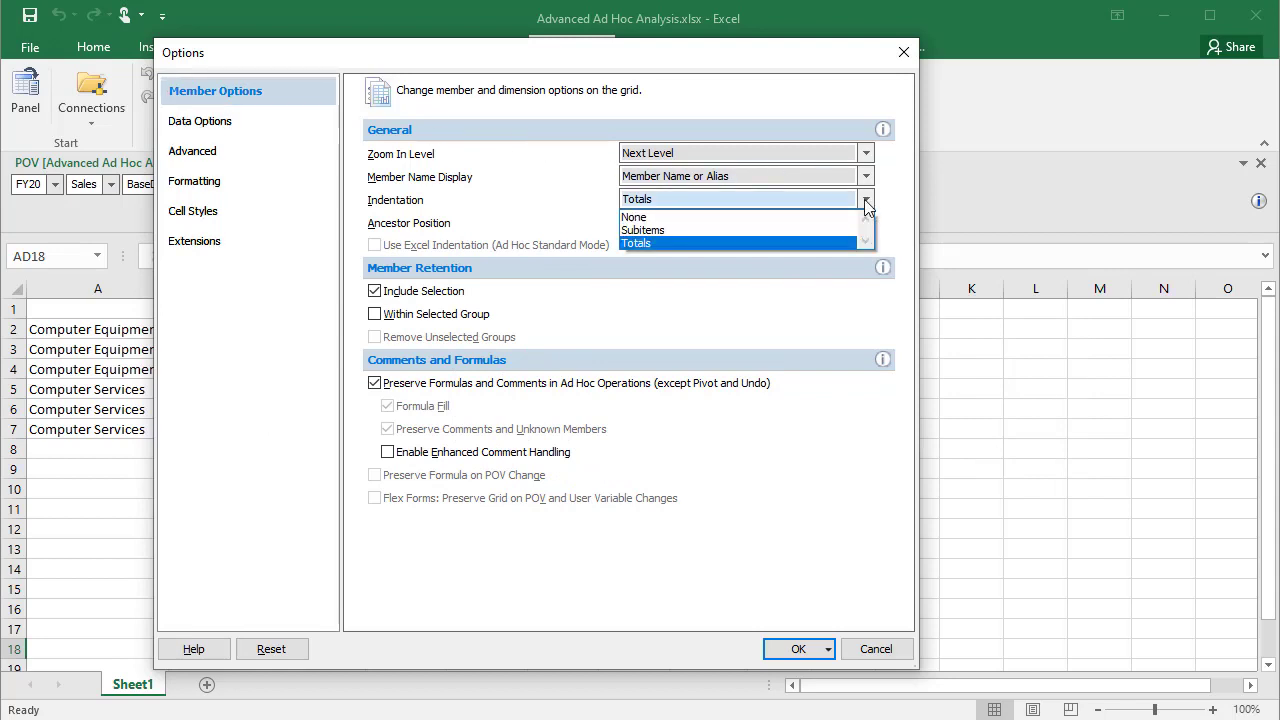
pyautogui.click(845, 230)
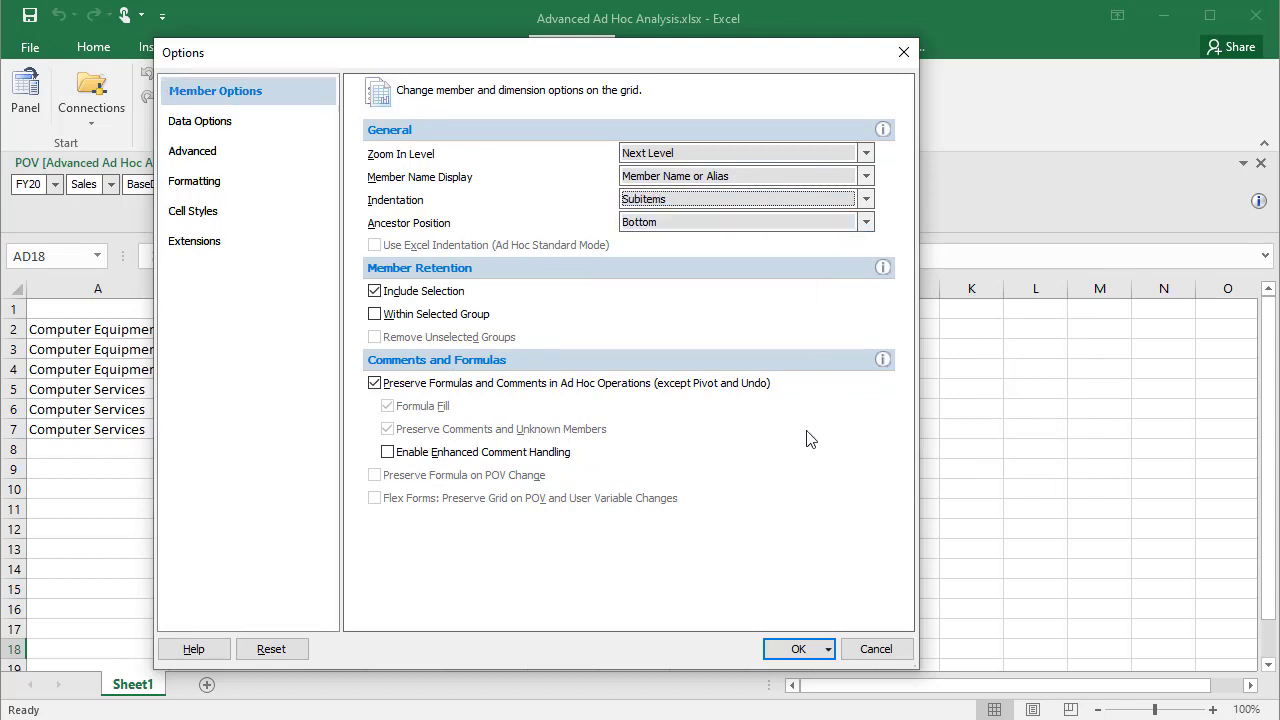
pyautogui.click(788, 649)
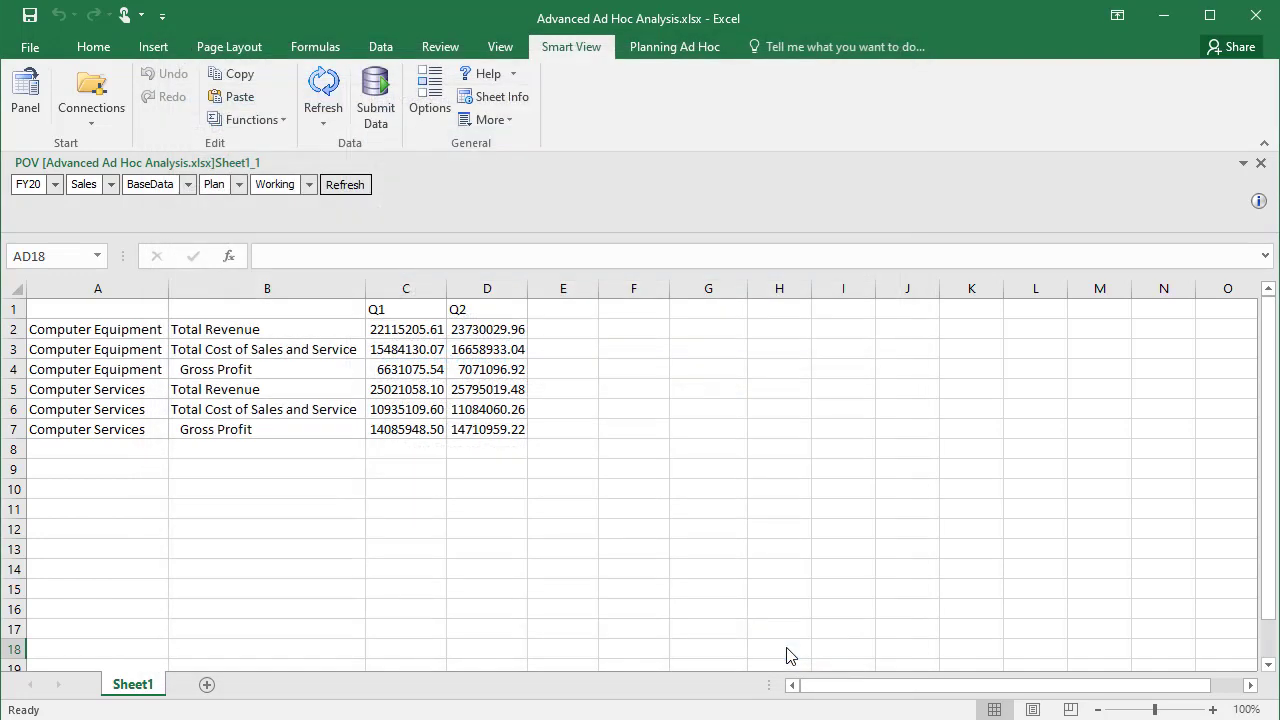
# Refresh the grid, then move the FY20 Year member from the POV onto the grid columns at D1.
pyautogui.click(324, 92)
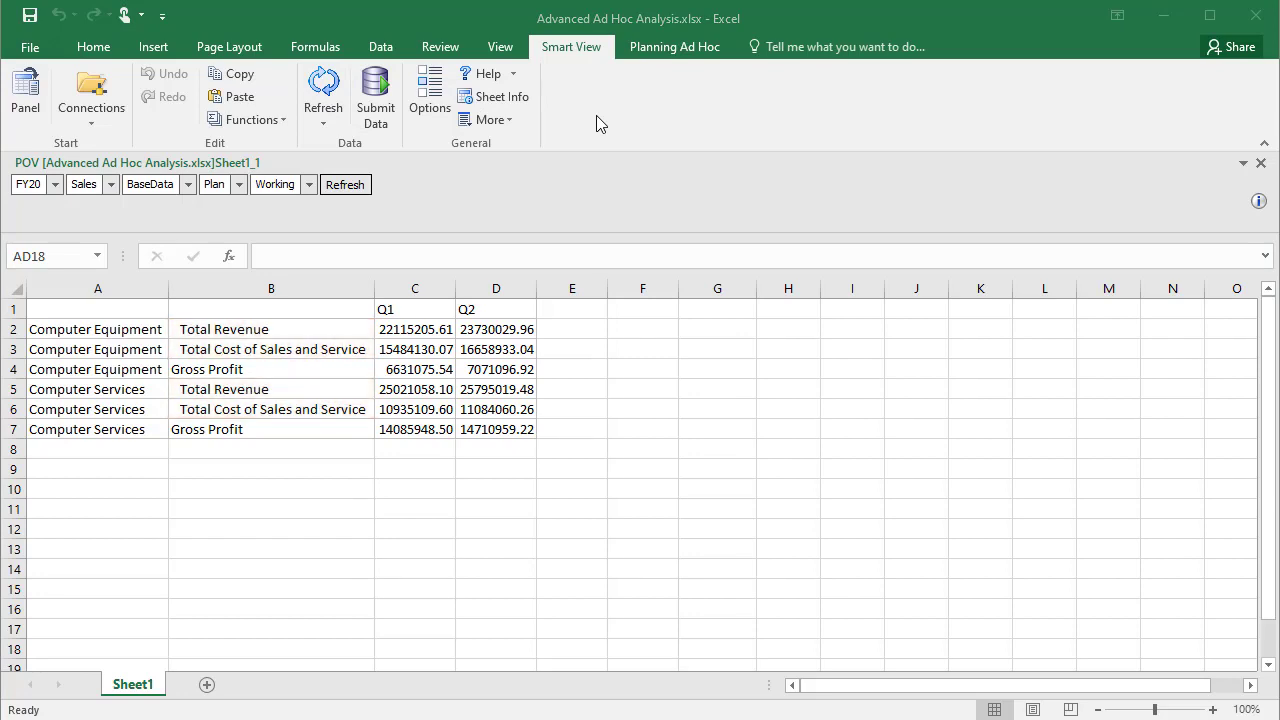
pyautogui.moveTo(57, 190); pyautogui.dragTo(474, 305)
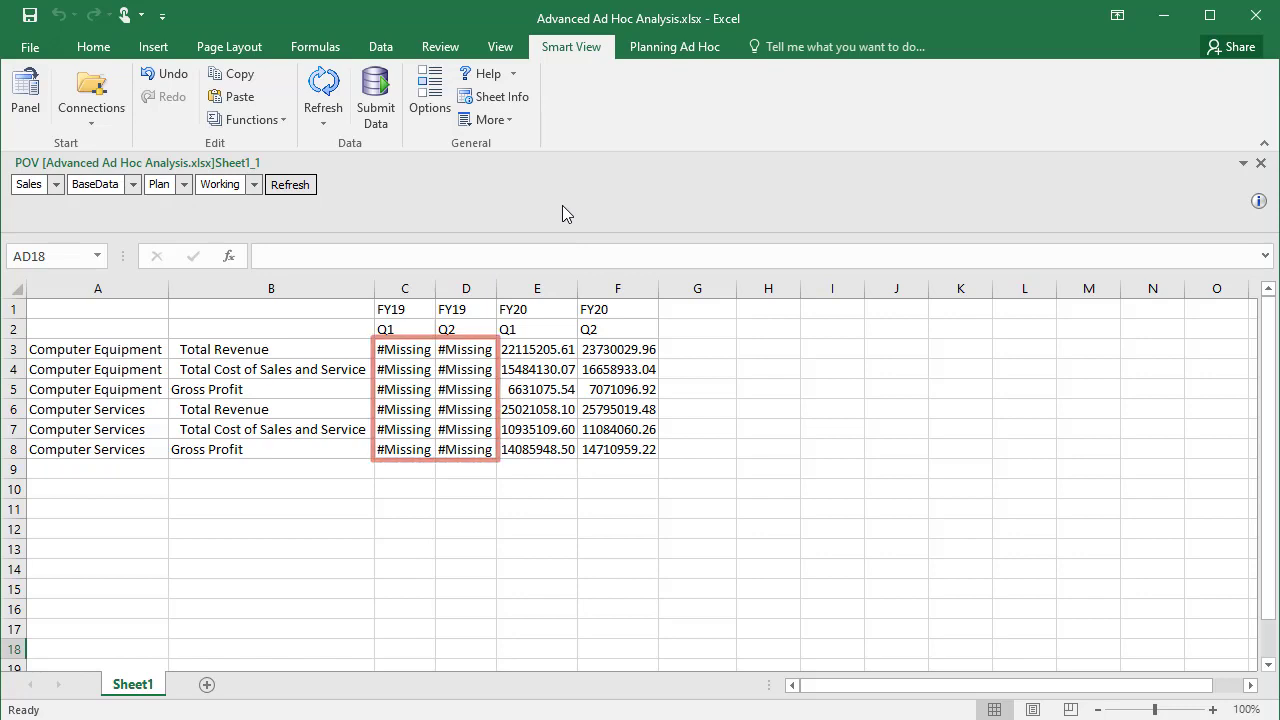
# In Data Options, replace the #Missing label with '-' and suppress repeated members.
pyautogui.click(436, 97)
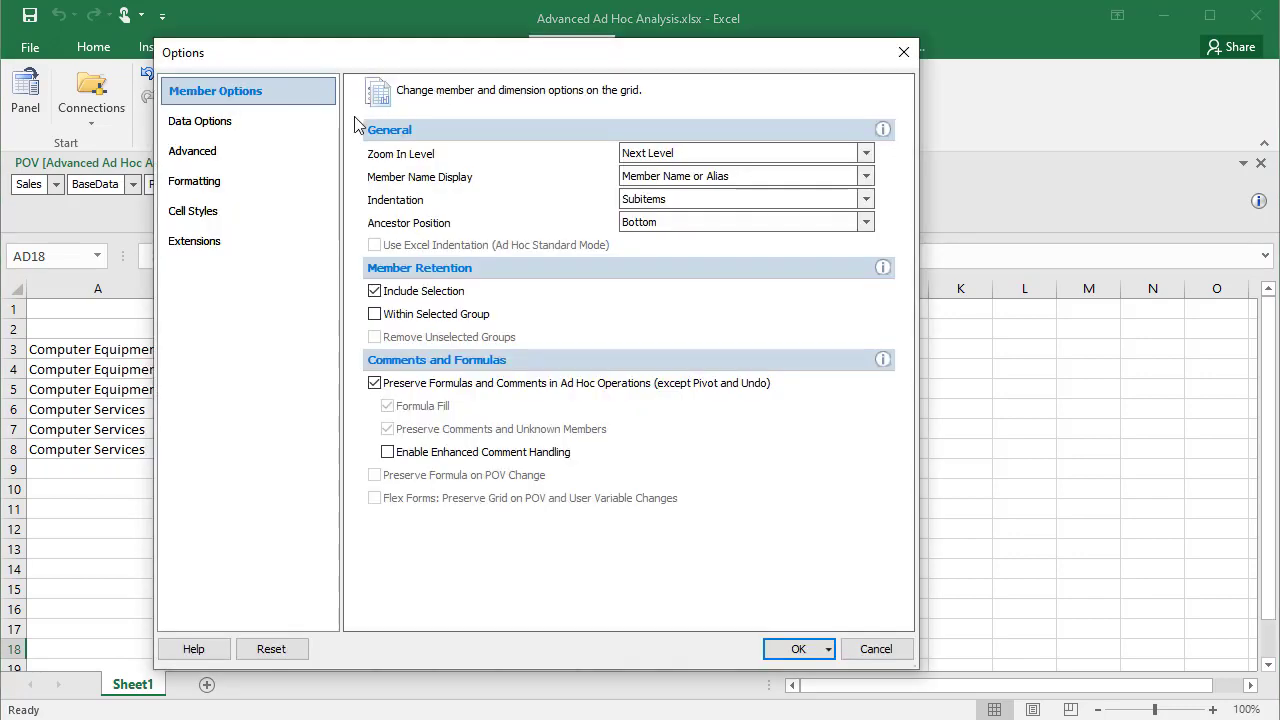
pyautogui.click(311, 133)
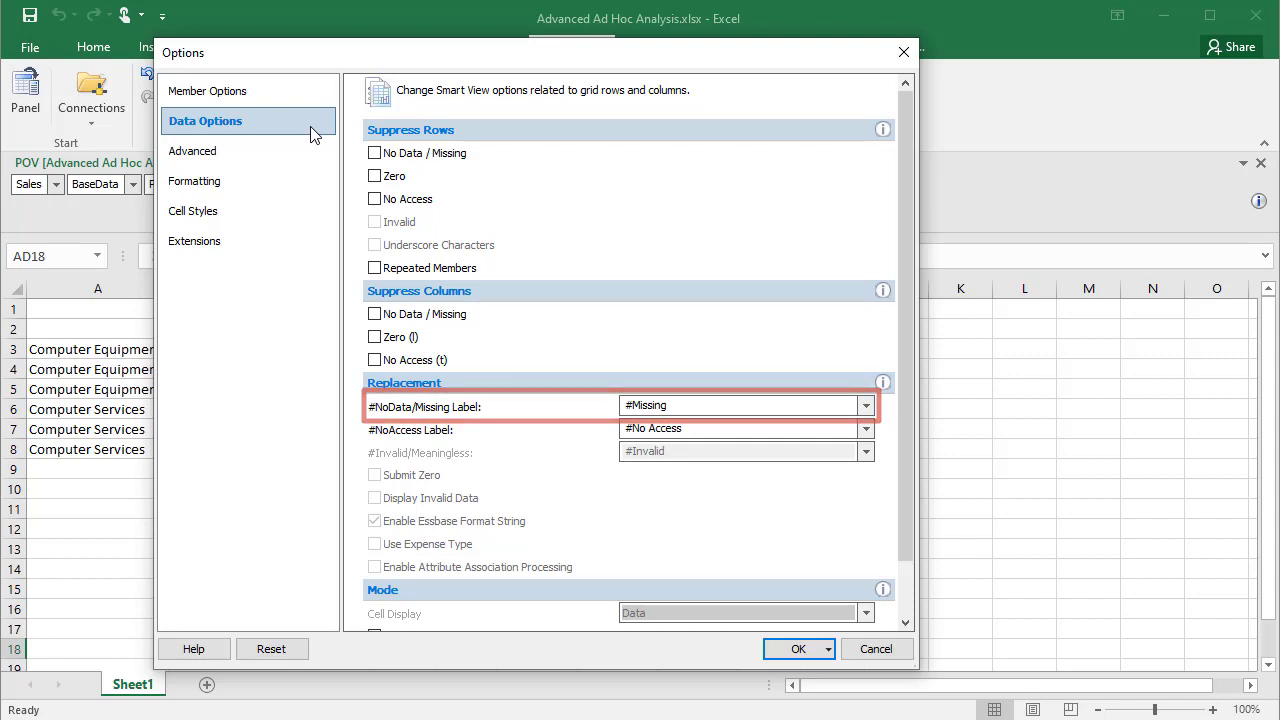
pyautogui.doubleClick(645, 406)
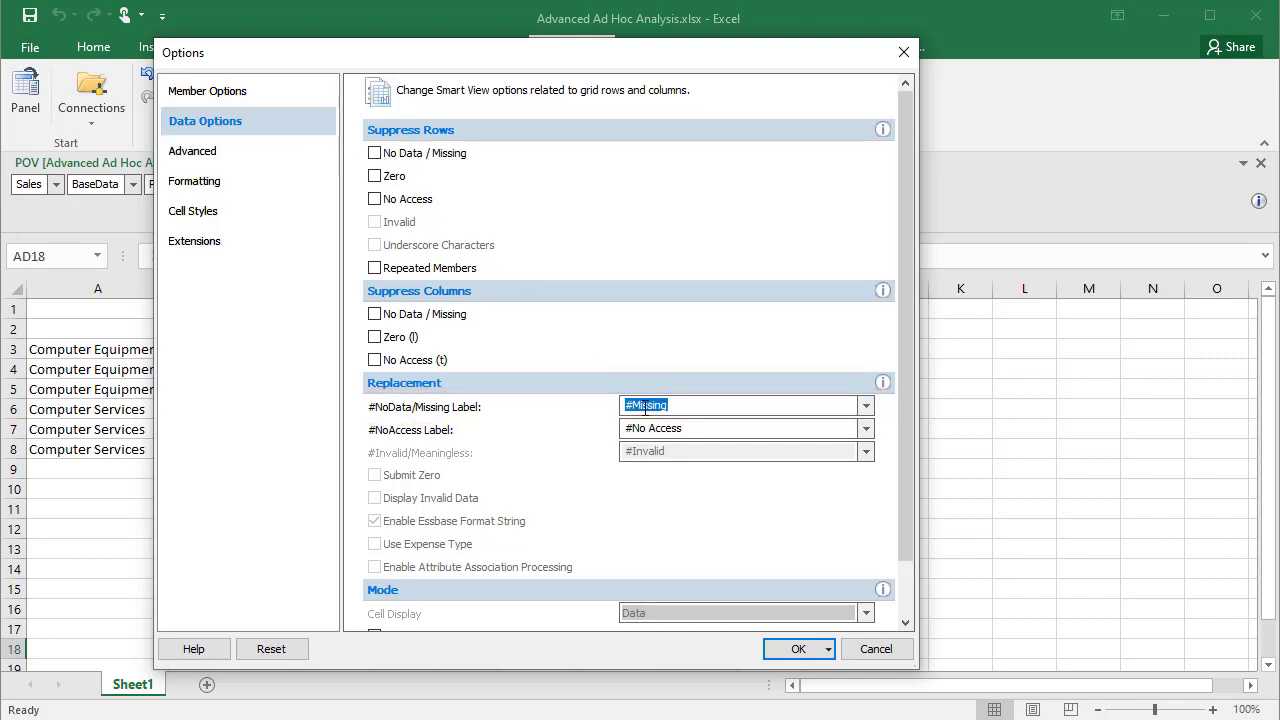
pyautogui.write('-')
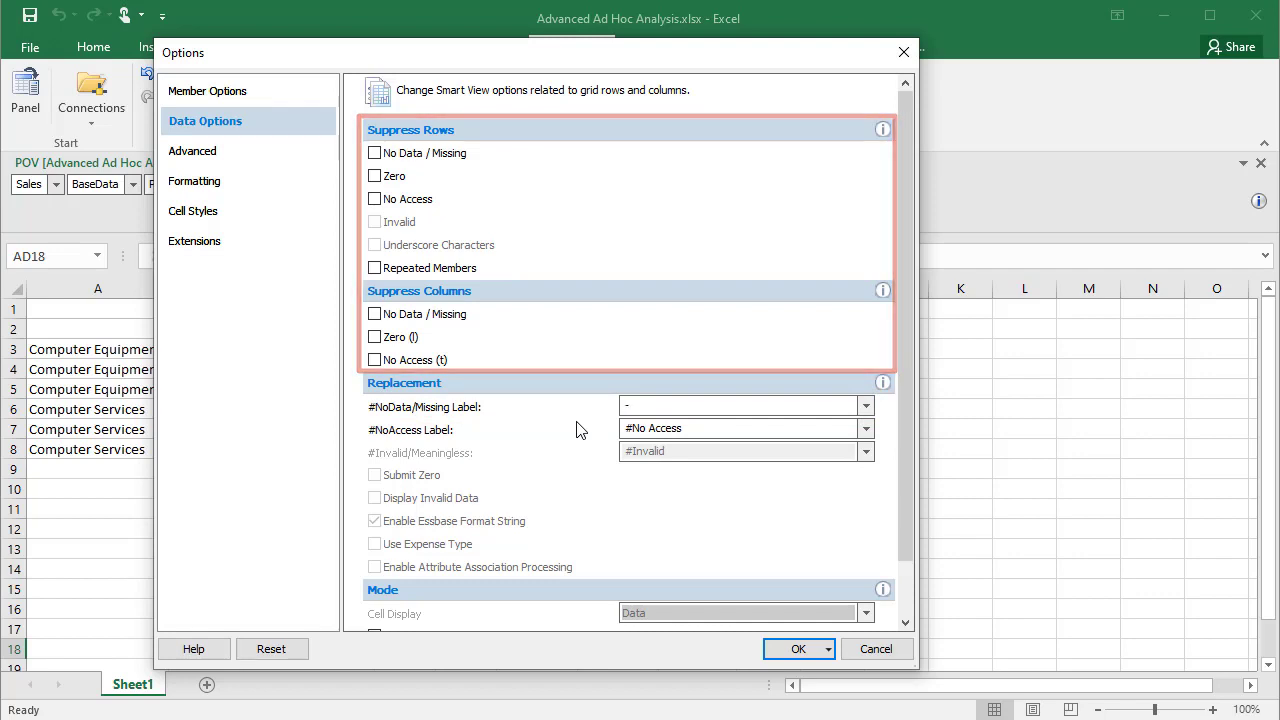
pyautogui.click(375, 268)
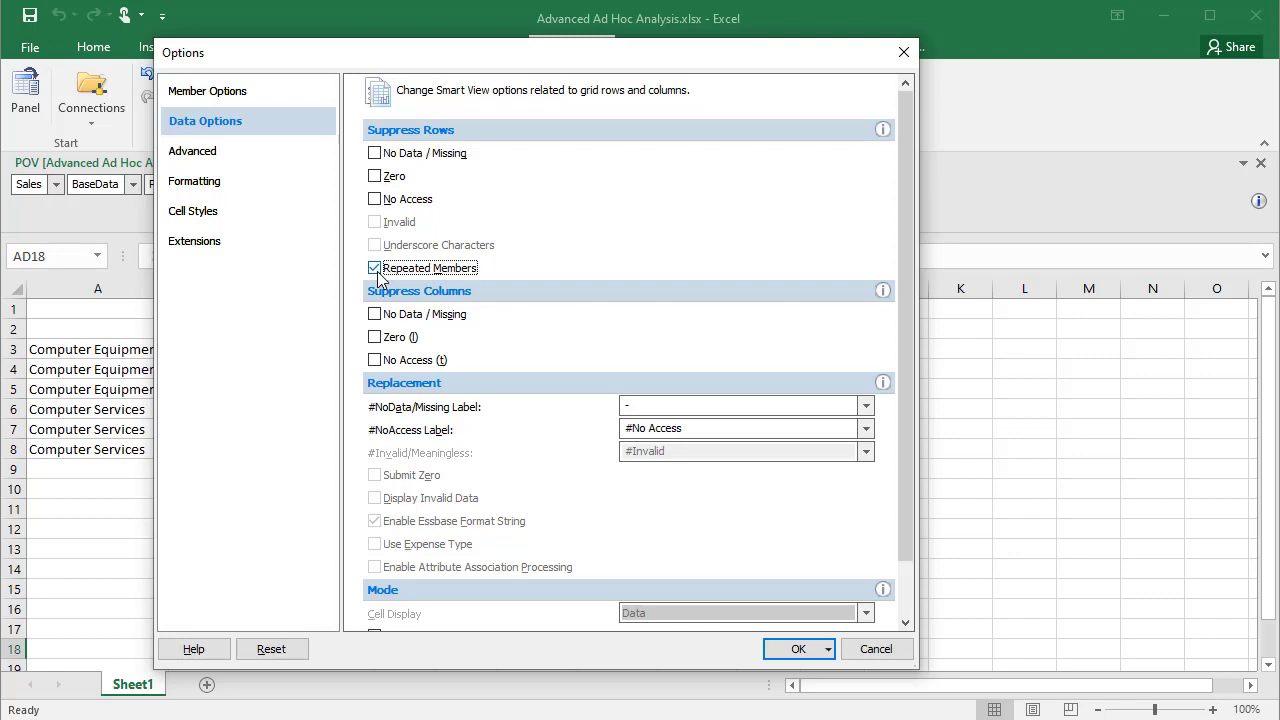
# In Formatting options, switch to Excel formatting and save the settings as default options.
pyautogui.click(305, 197)
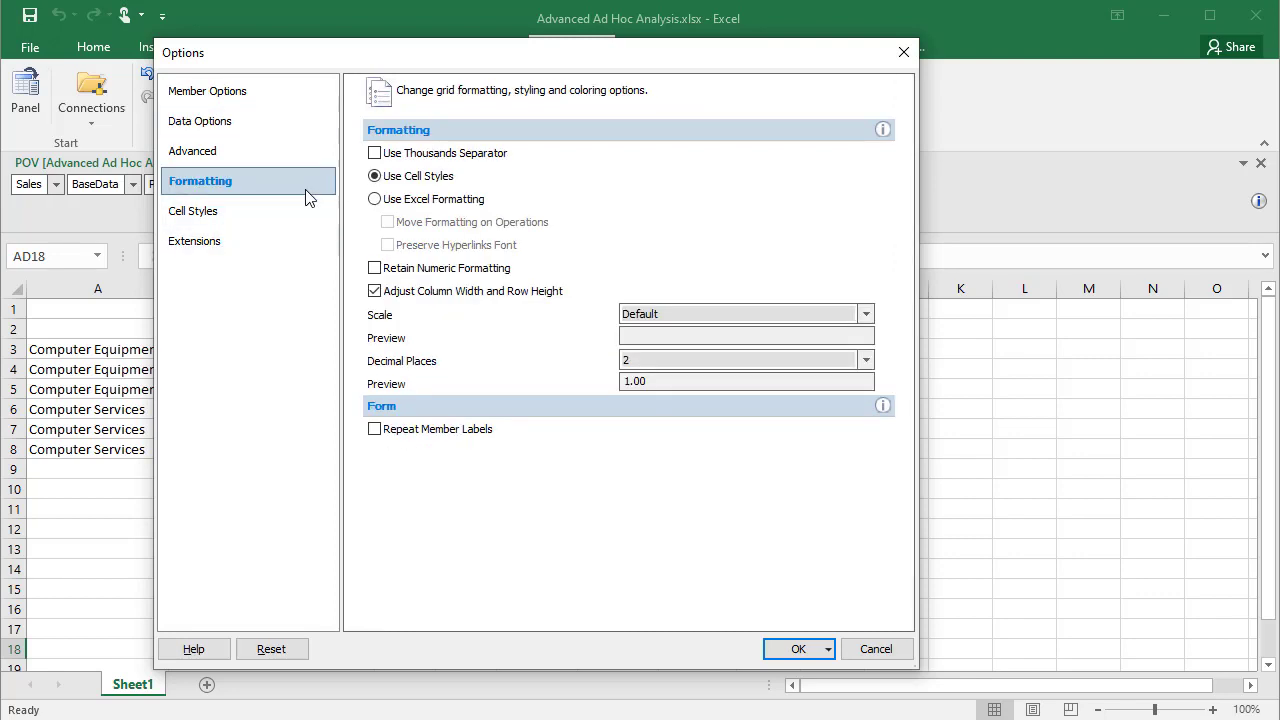
pyautogui.click(375, 200)
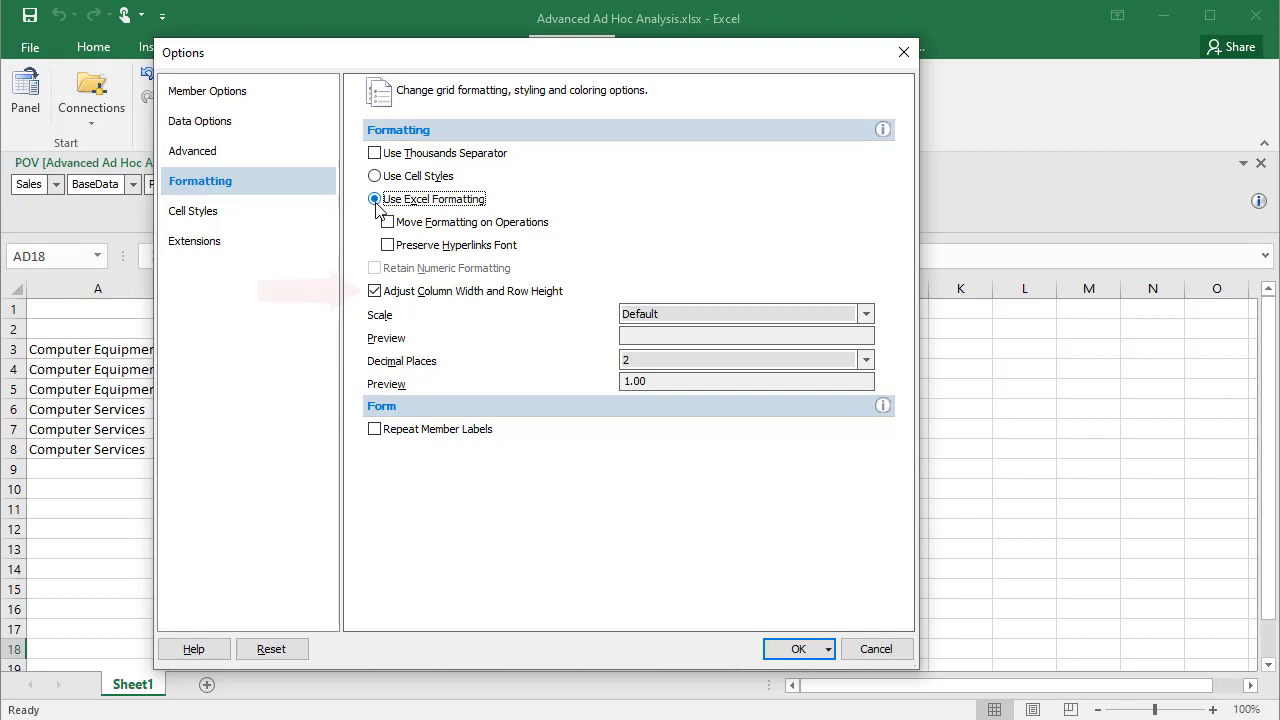
pyautogui.click(866, 314)
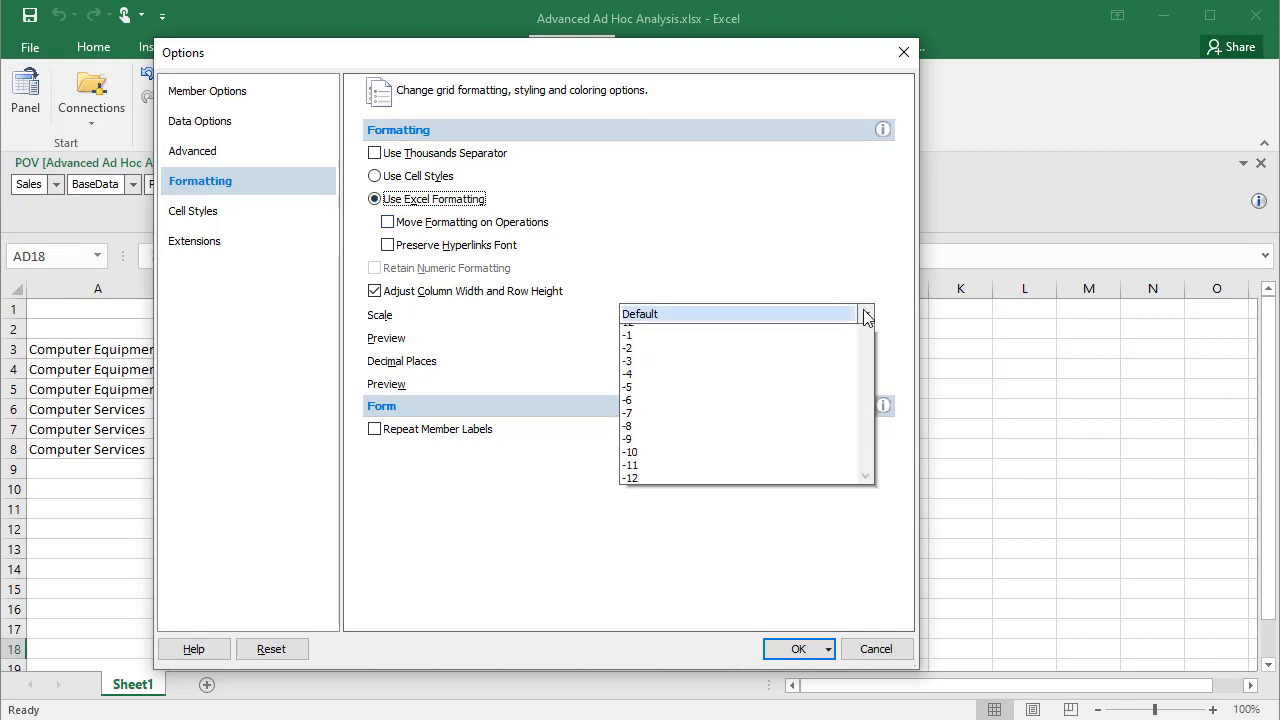
pyautogui.click(866, 316)
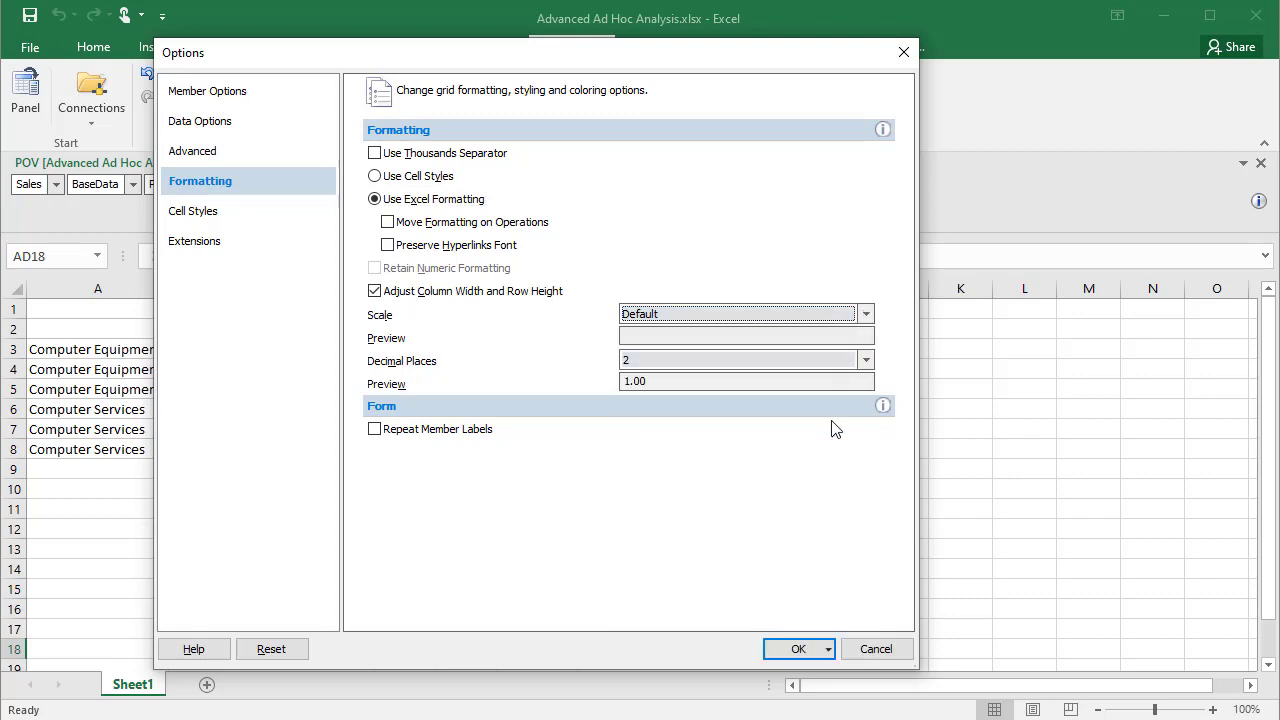
pyautogui.click(828, 648)
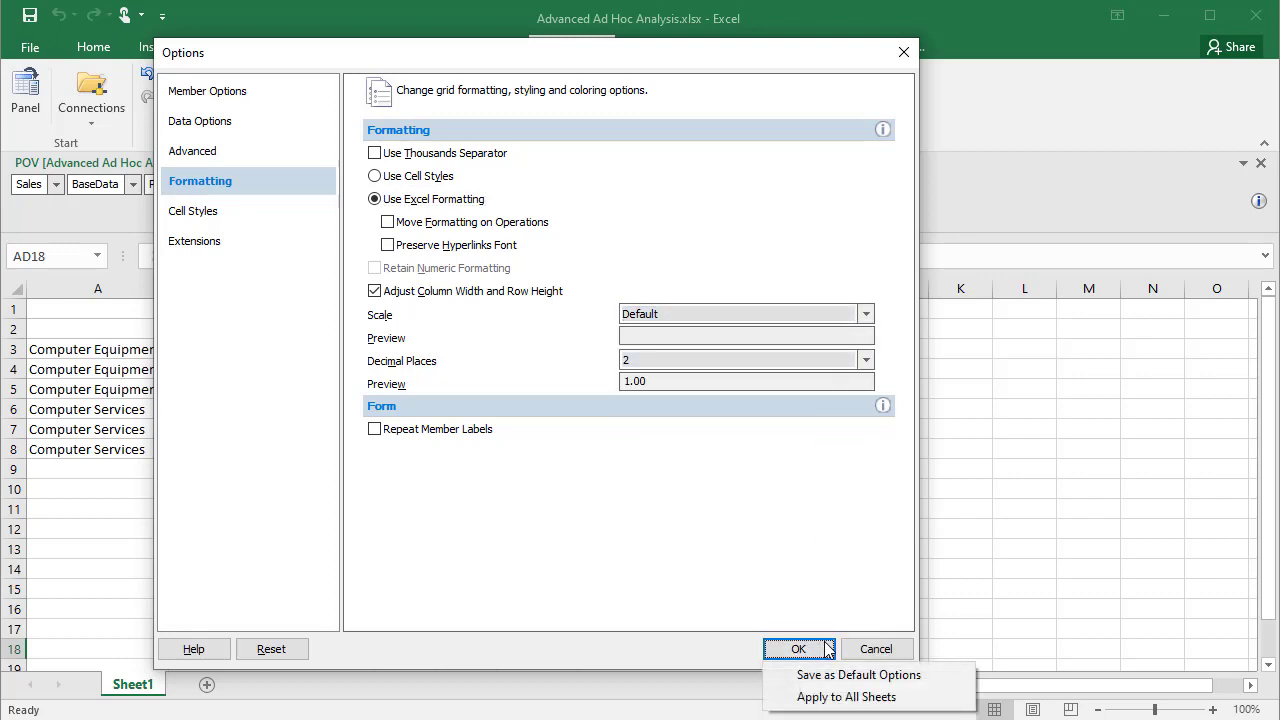
pyautogui.click(840, 676)
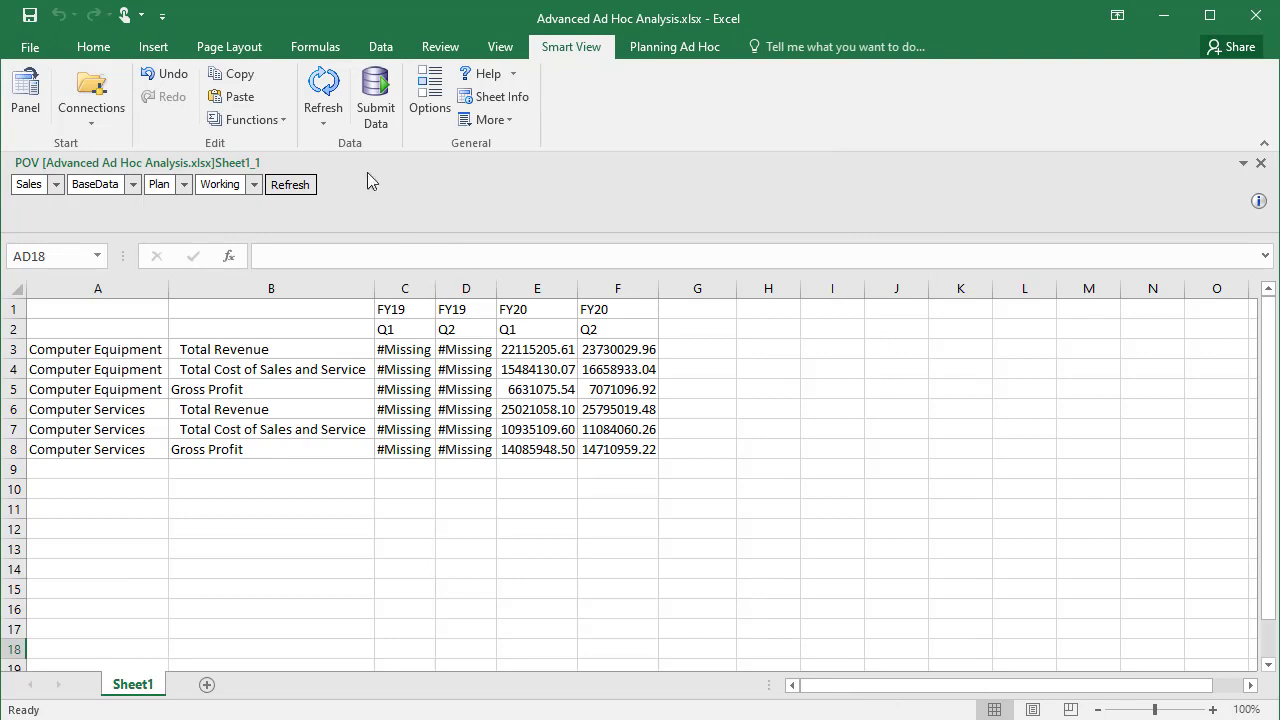
# Refresh the grid, bold the row labels A3:B8 and select headers C1:F2.
pyautogui.click(323, 88)
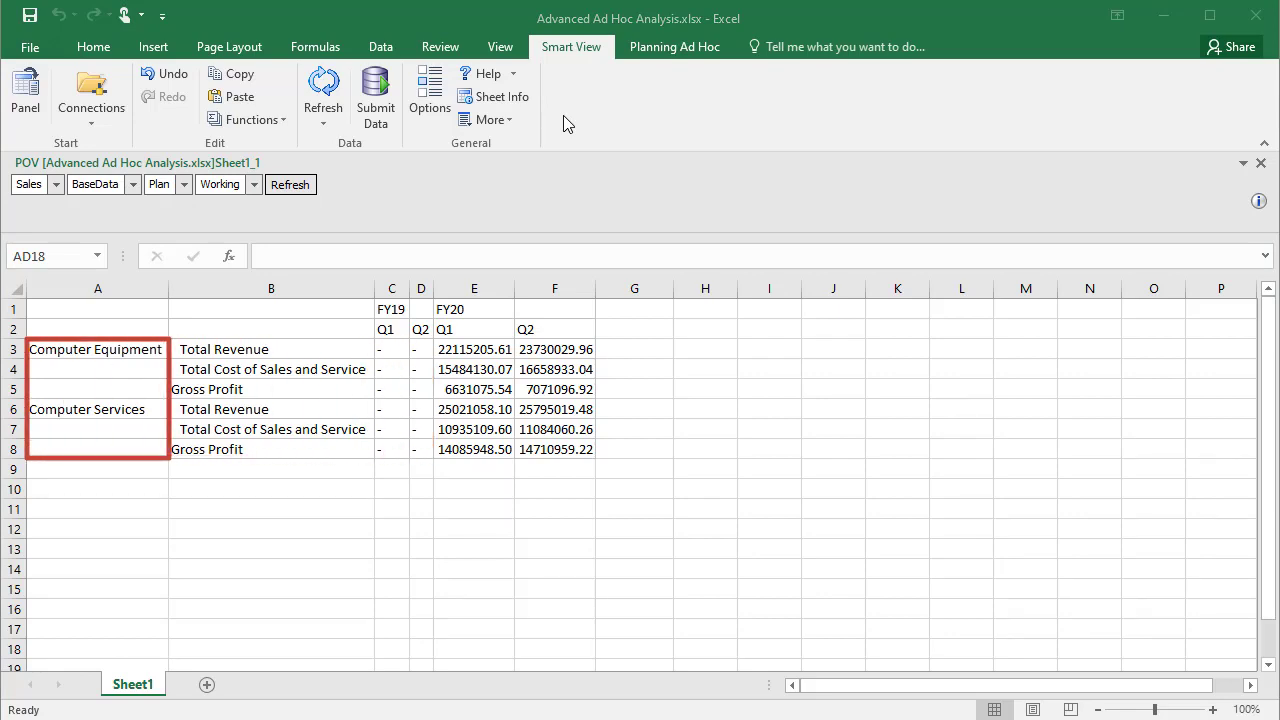
pyautogui.click(118, 56)
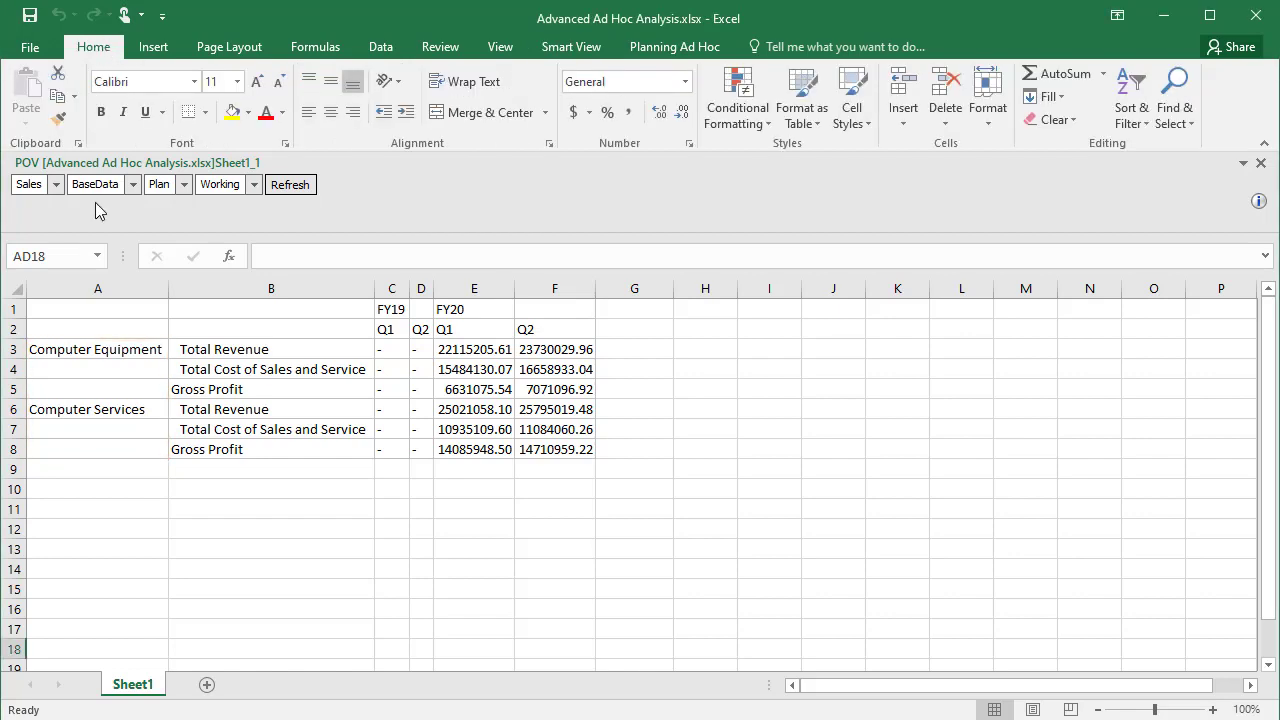
pyautogui.moveTo(75, 345)
pyautogui.mouseDown()
pyautogui.moveTo(223, 431)
pyautogui.moveTo(226, 449)
pyautogui.mouseUp()
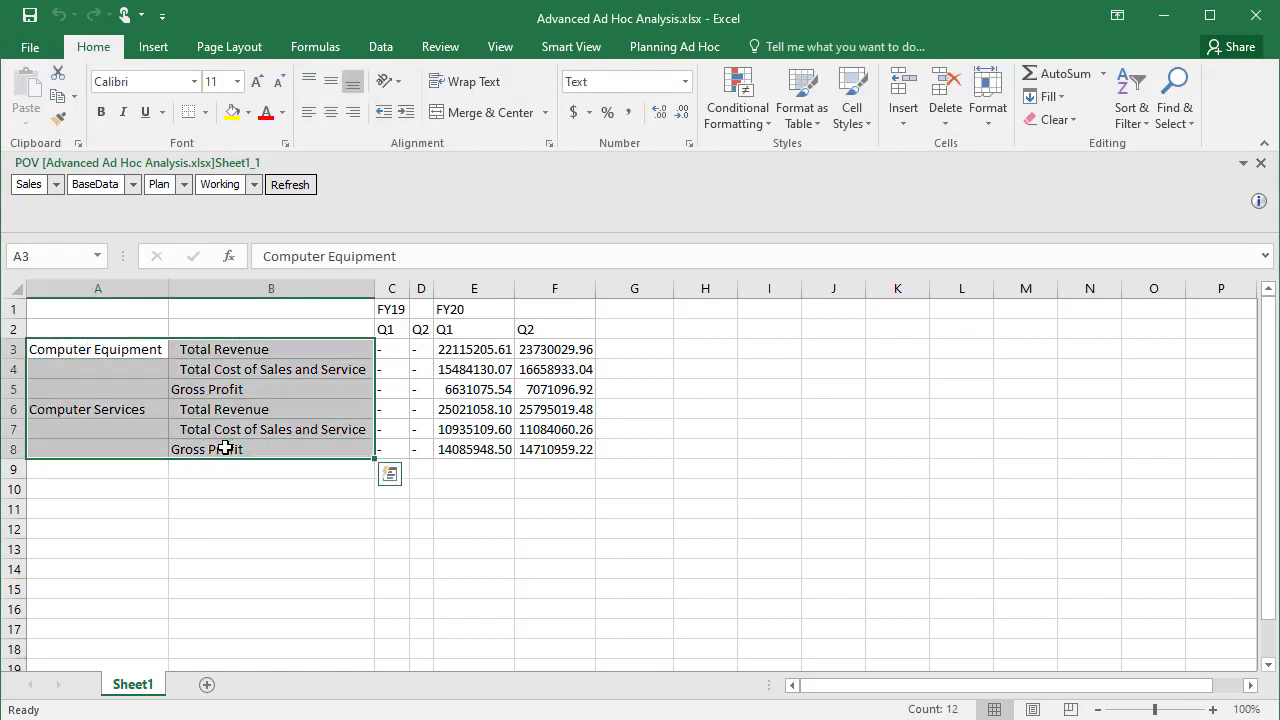
pyautogui.click(101, 112)
pyautogui.moveTo(388, 313); pyautogui.dragTo(568, 328)
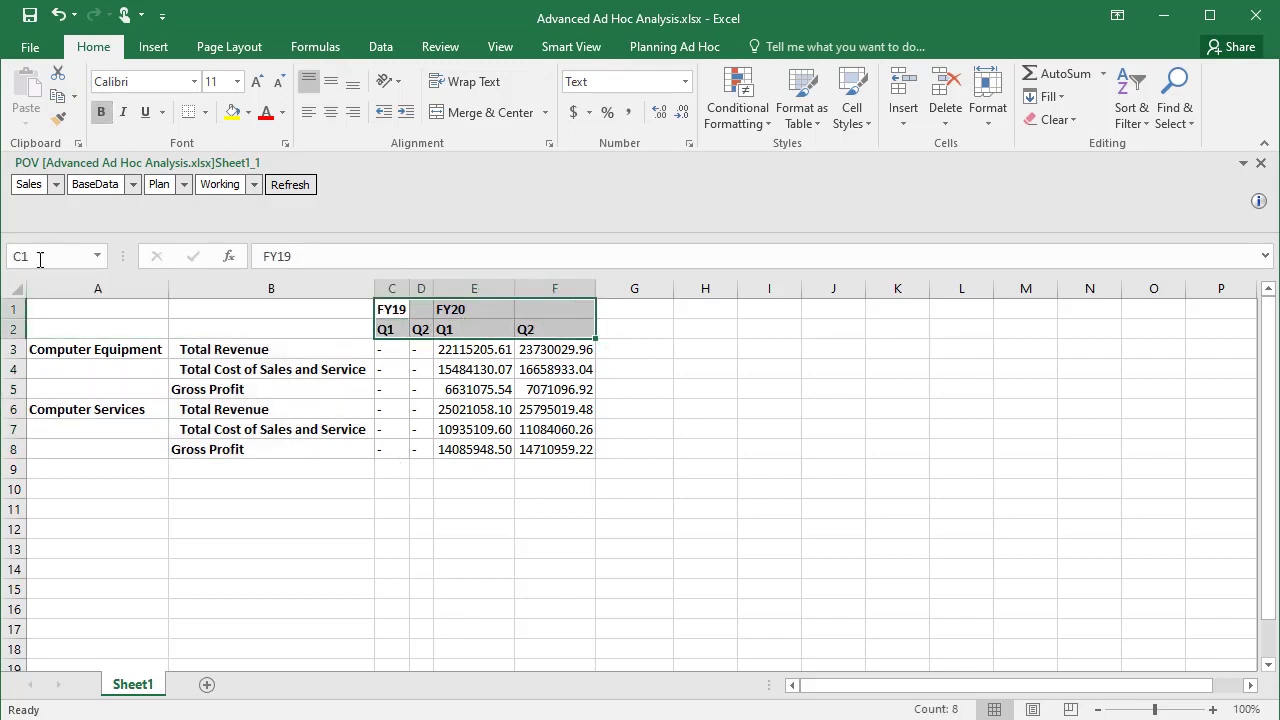
# Apply Comma Style to the whole sheet with fewer decimal places.
pyautogui.click(15, 288)
pyautogui.click(628, 112)
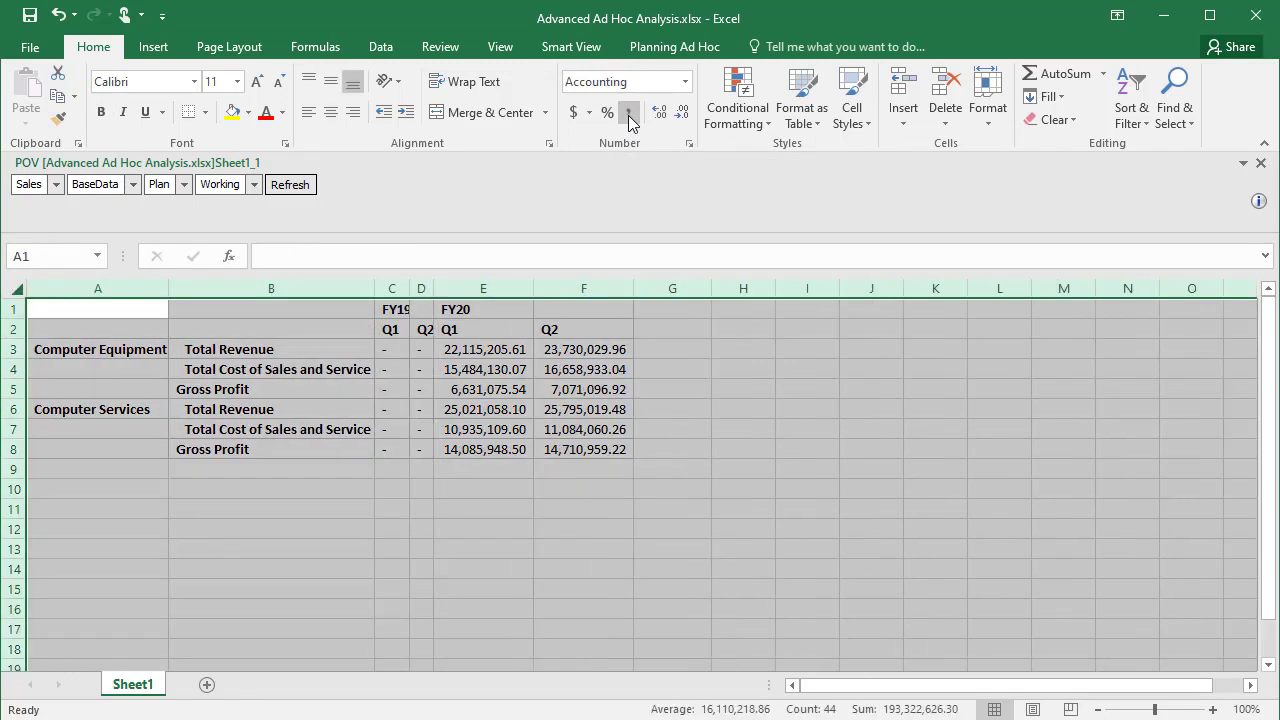
pyautogui.click(681, 112)
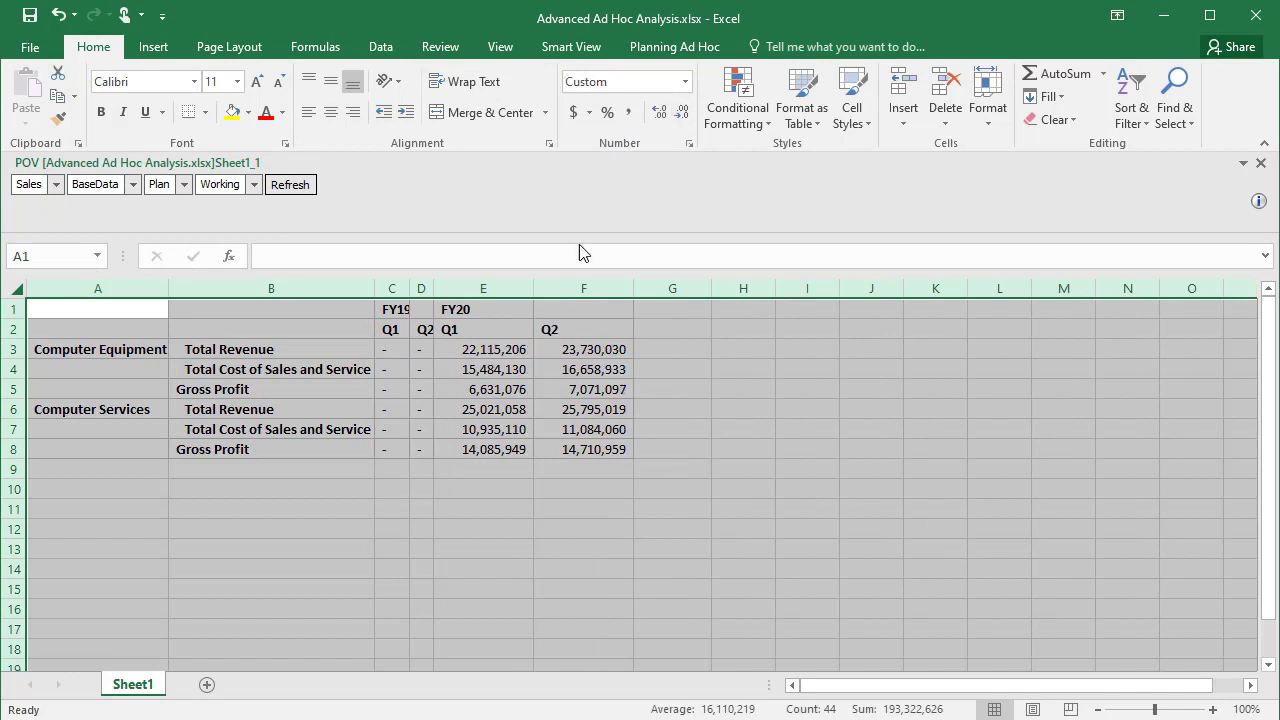
# Add bottom borders under the values in E4:F4 and E7:F7.
pyautogui.moveTo(483, 369); pyautogui.dragTo(585, 369)
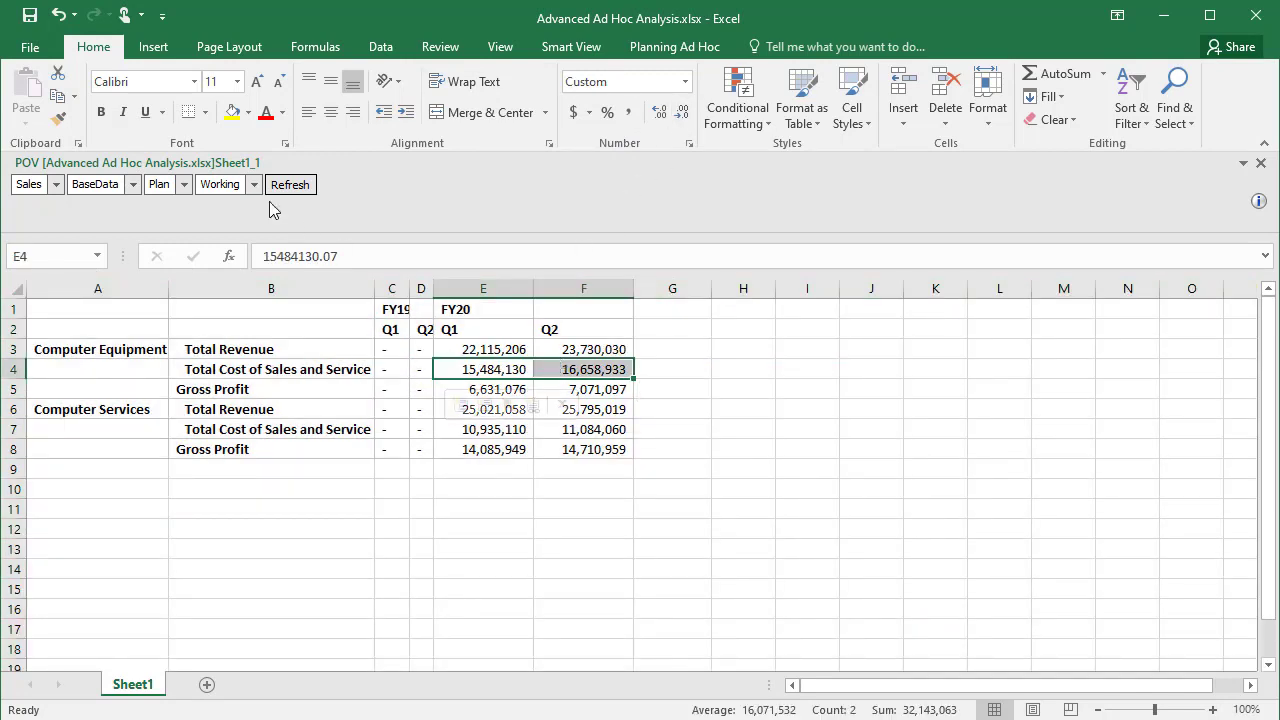
pyautogui.click(205, 112)
pyautogui.click(240, 160)
pyautogui.moveTo(450, 429); pyautogui.dragTo(578, 430)
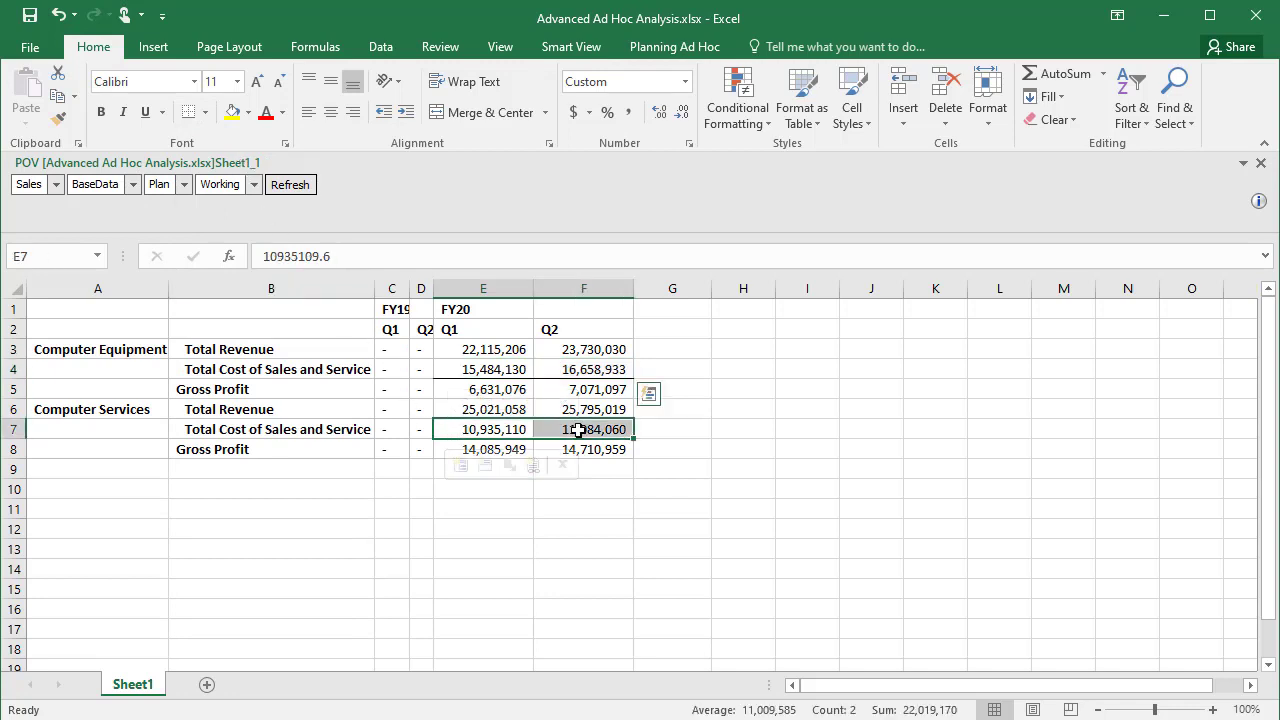
pyautogui.click(205, 112)
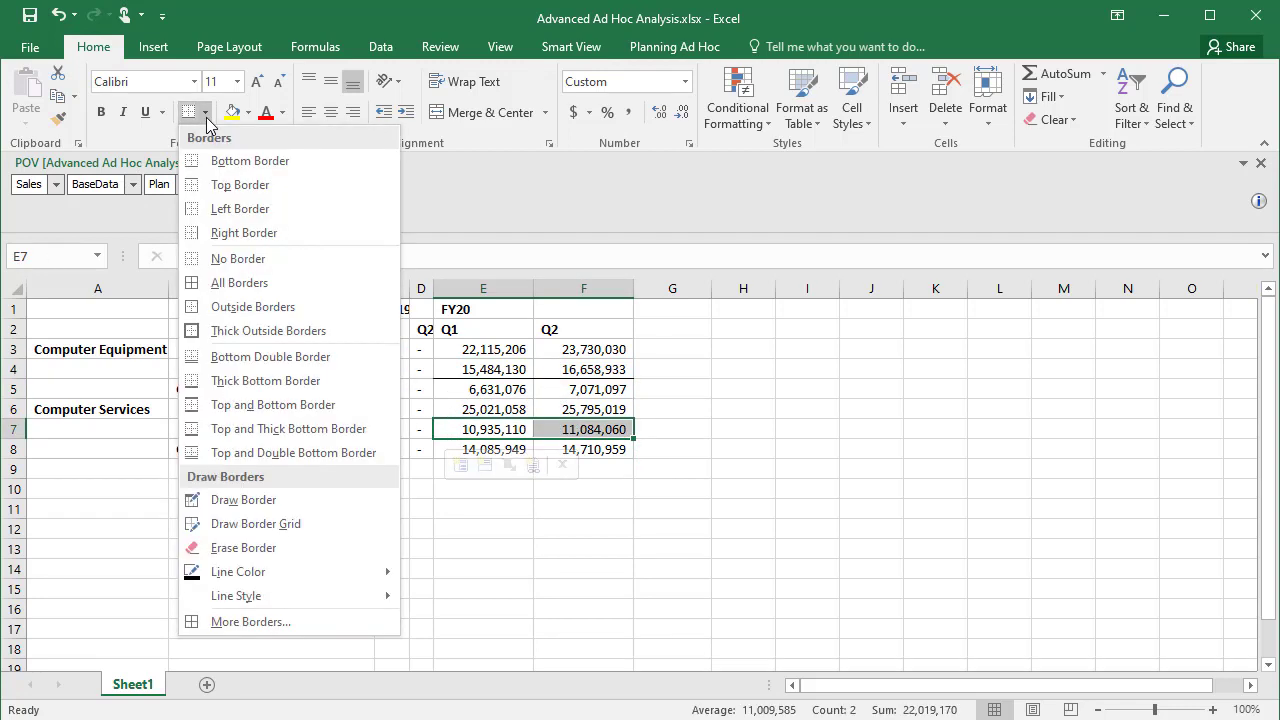
pyautogui.click(238, 162)
pyautogui.click(663, 430)
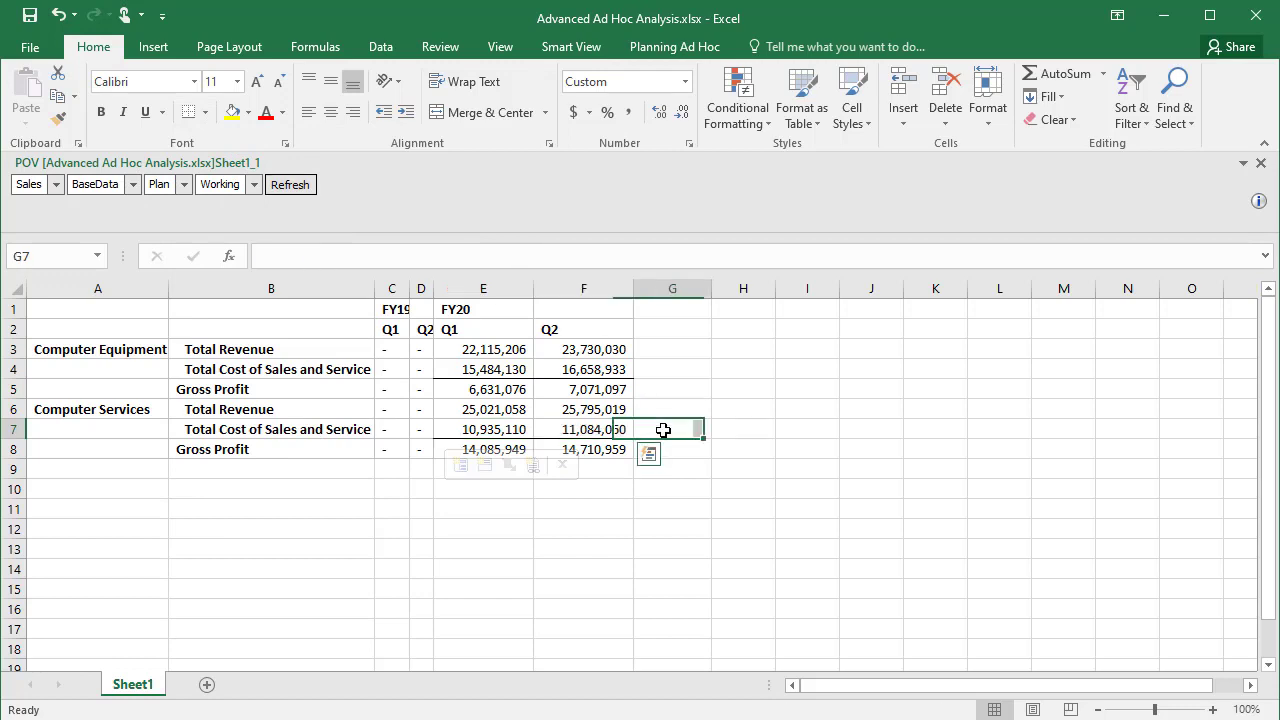
# Refresh the Smart View grid, keeping the formatting, and bring up the Planning Ad Hoc commands.
pyautogui.click(576, 50)
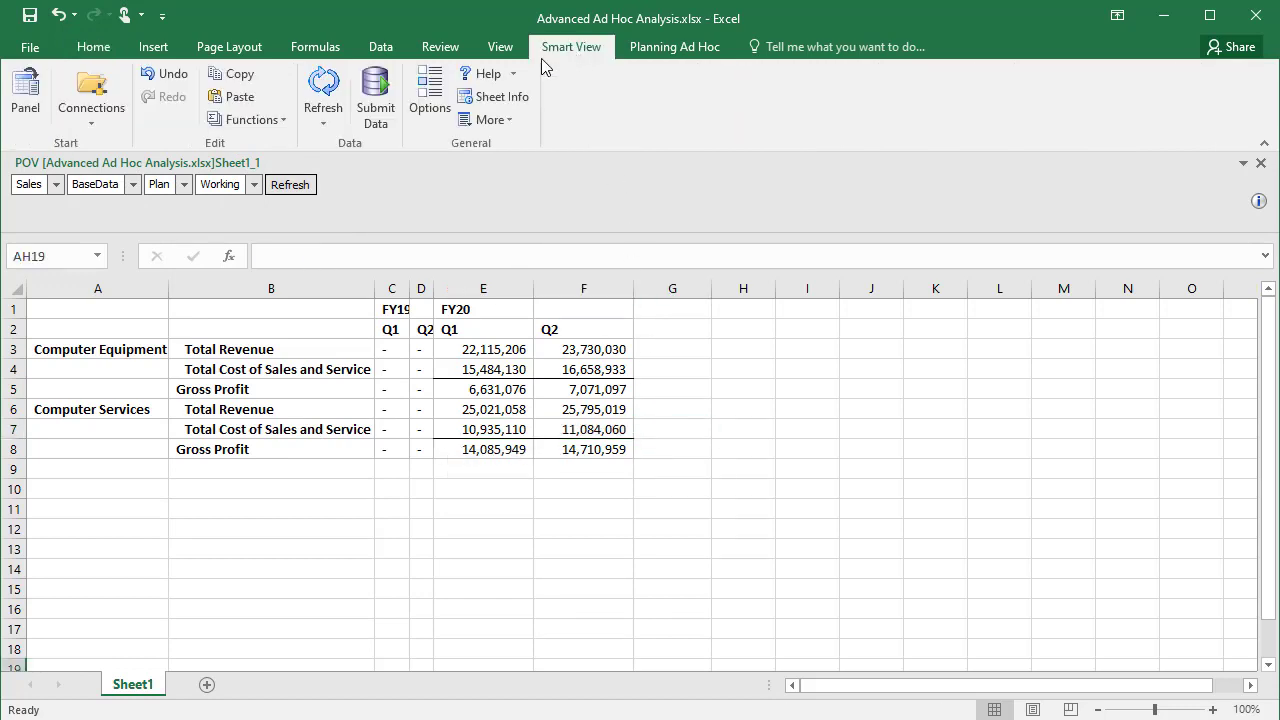
pyautogui.click(330, 88)
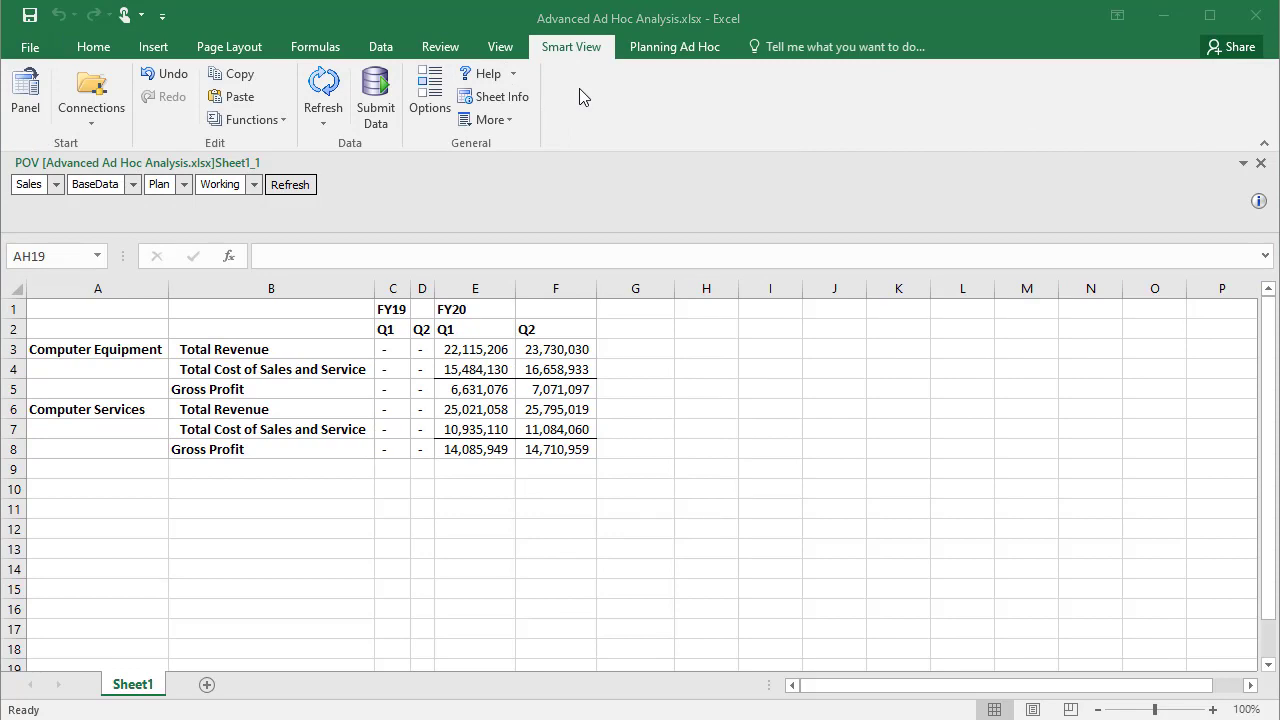
pyautogui.click(681, 50)
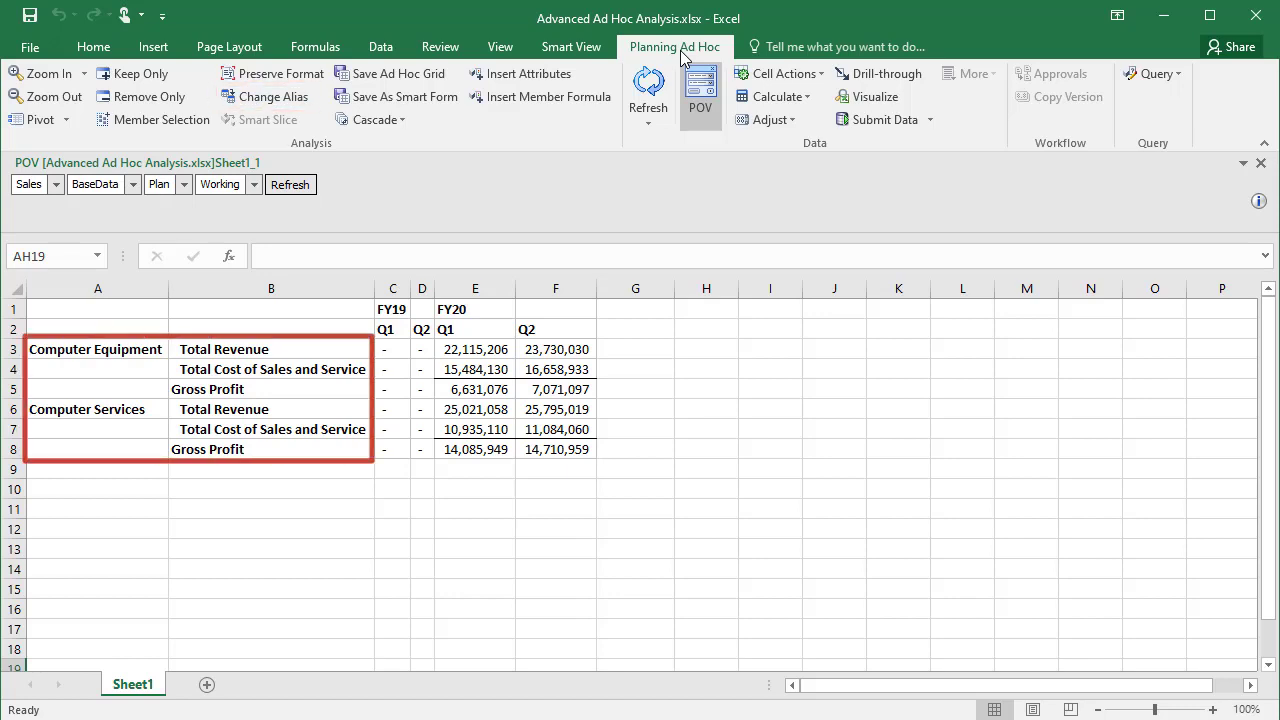
pyautogui.click(275, 97)
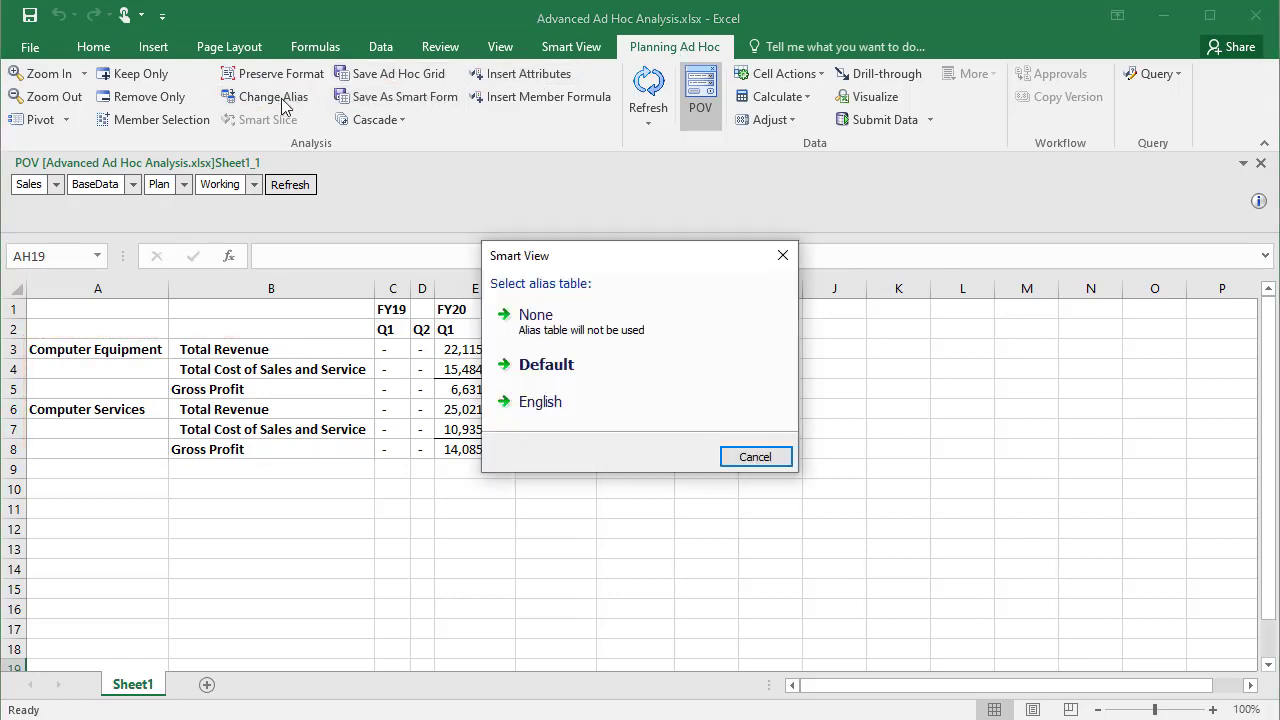
pyautogui.click(657, 320)
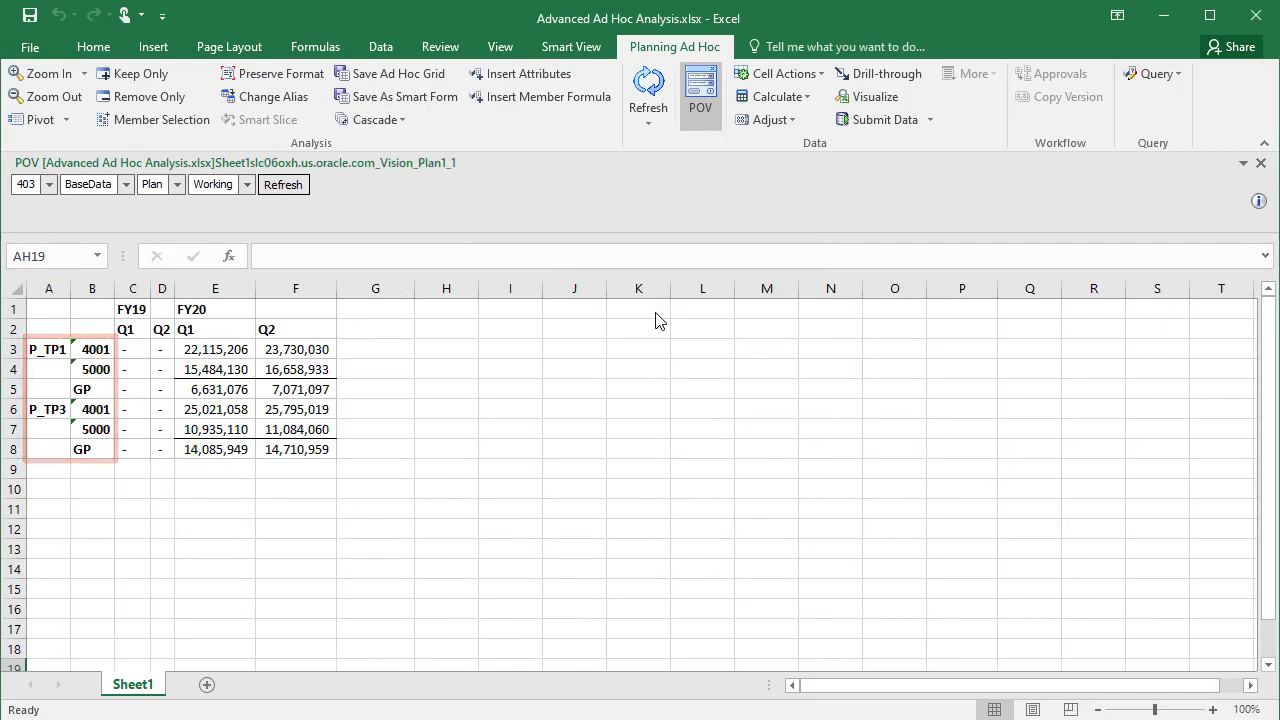
pyautogui.click(272, 97)
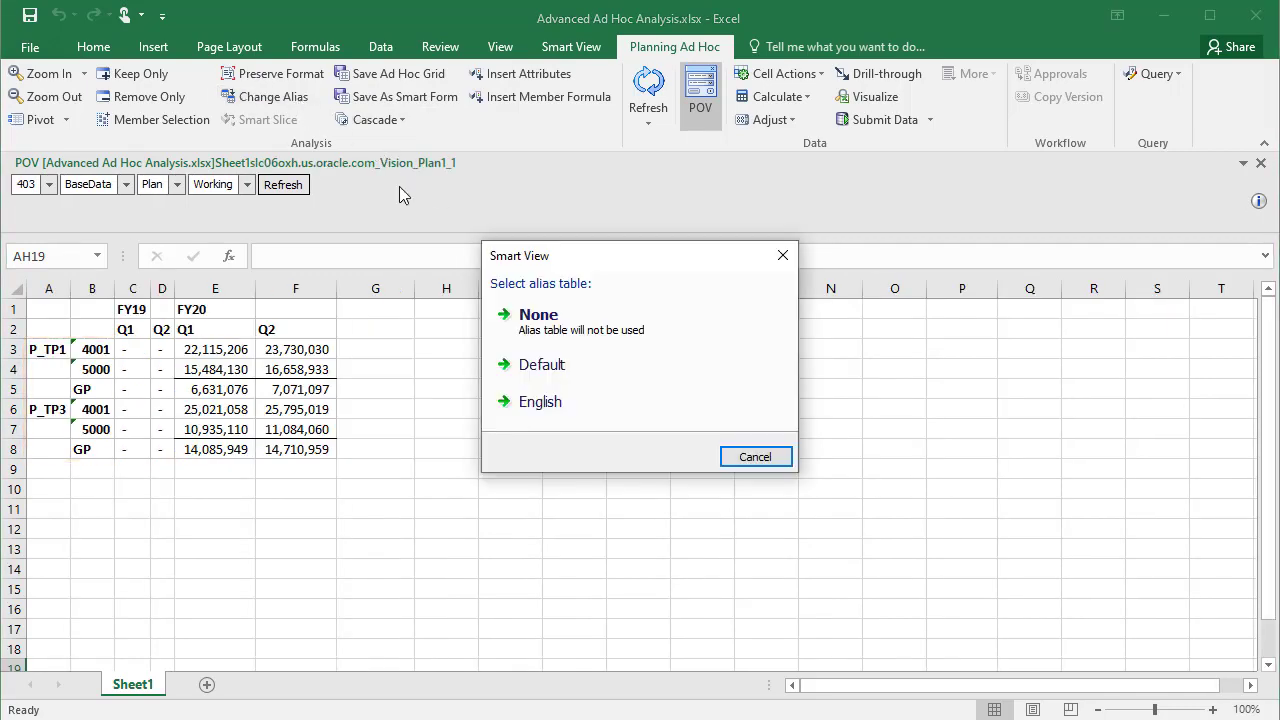
pyautogui.click(594, 366)
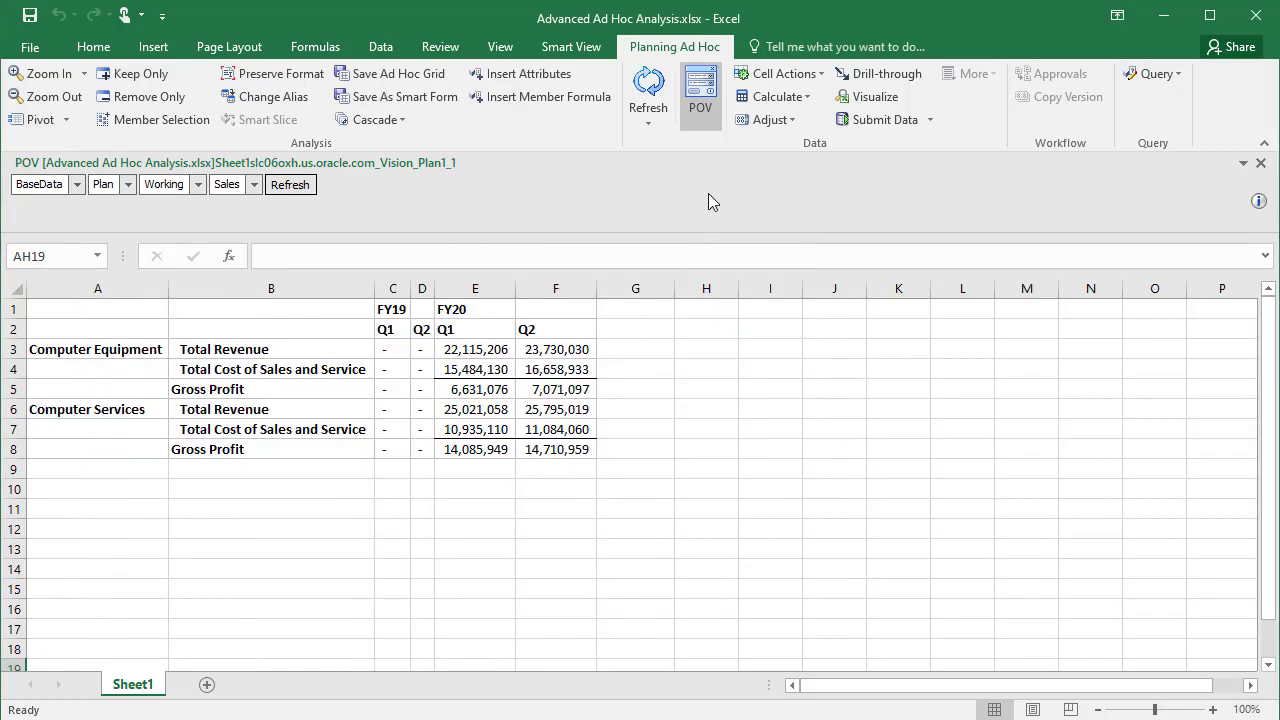